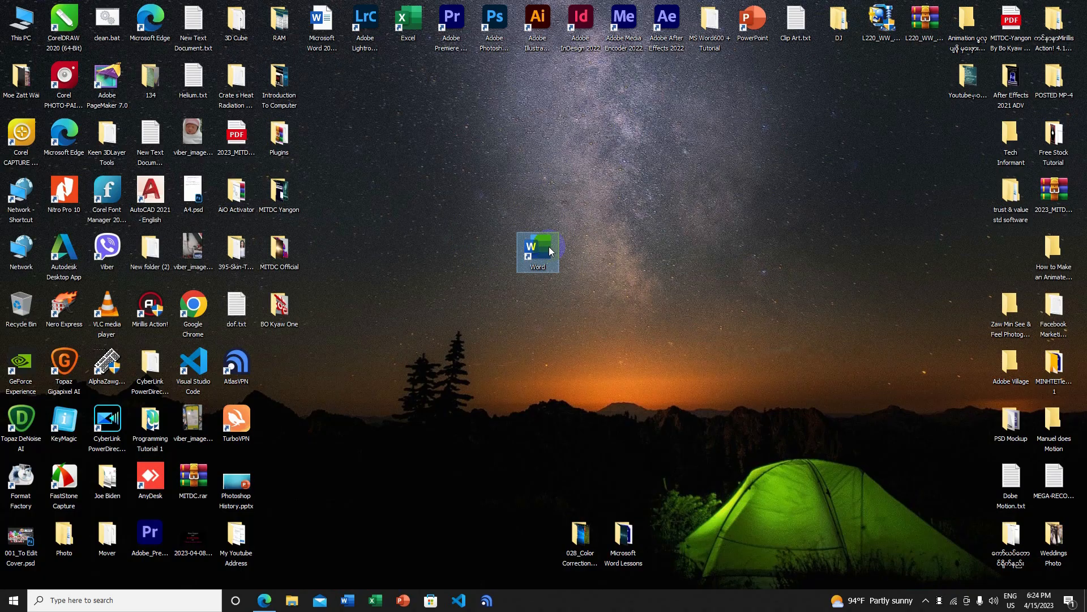
- Open Microsoft Word and create a new blank document
double_click(545, 249)
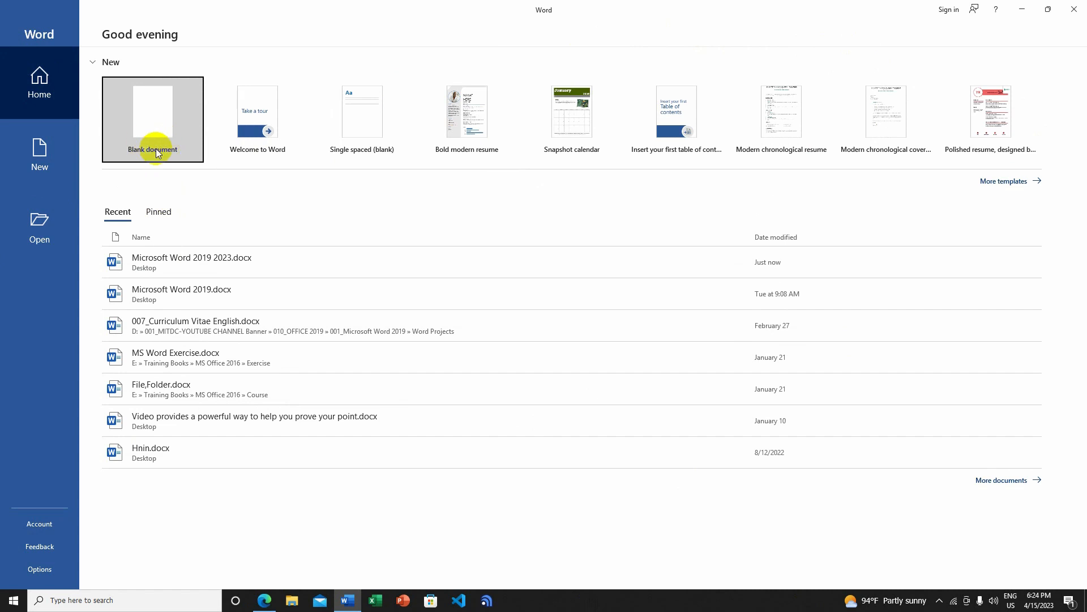
click(145, 122)
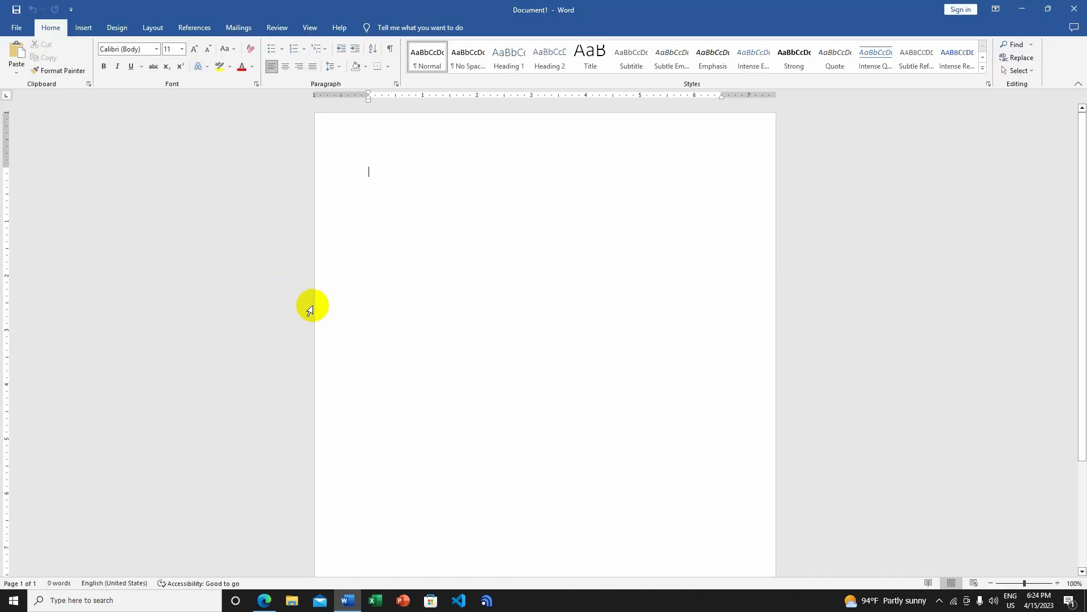
click(120, 50)
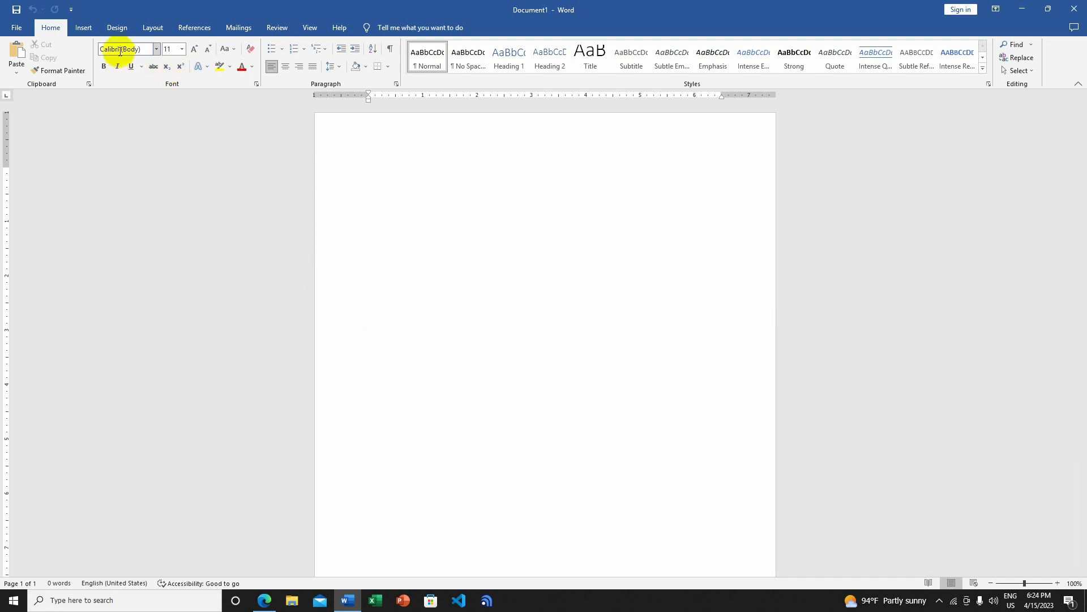
- Set the document's paper size to A4
click(153, 30)
click(79, 73)
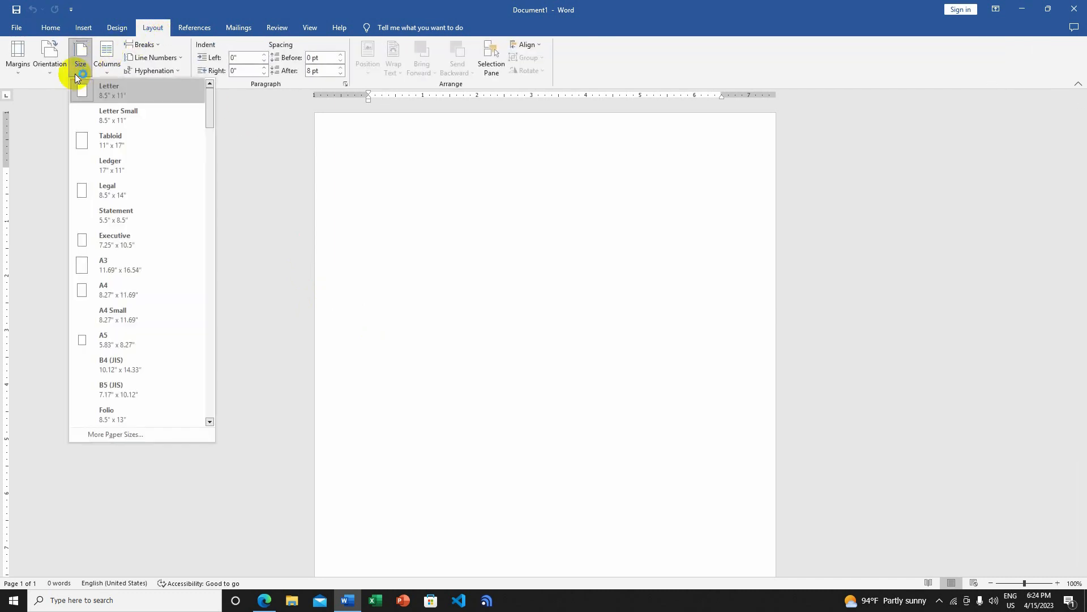
click(111, 293)
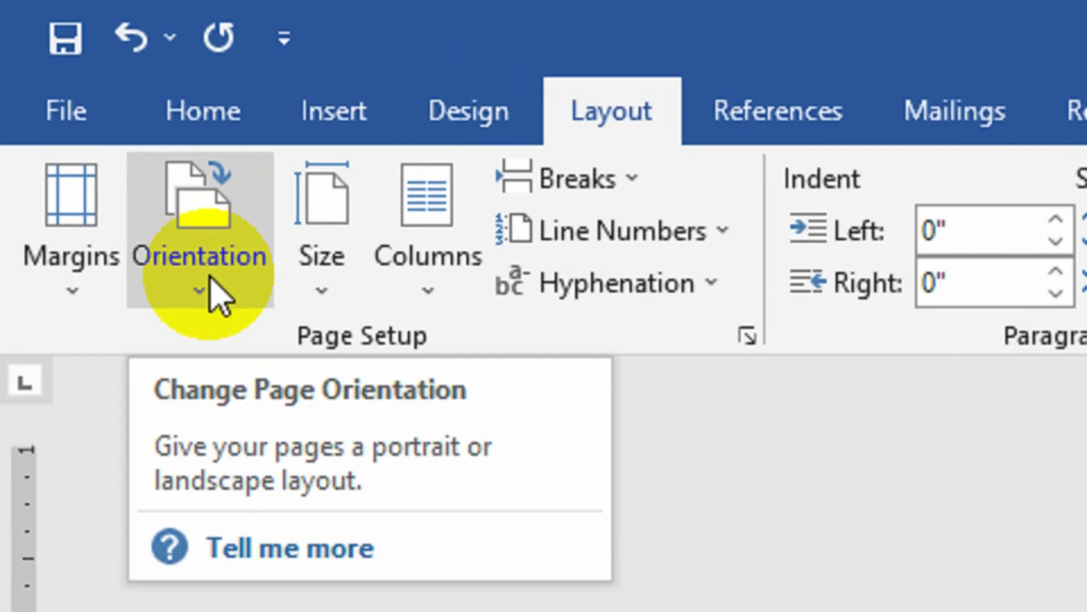
- Change the page orientation to Landscape and apply the Narrow 0.5" margins
click(210, 279)
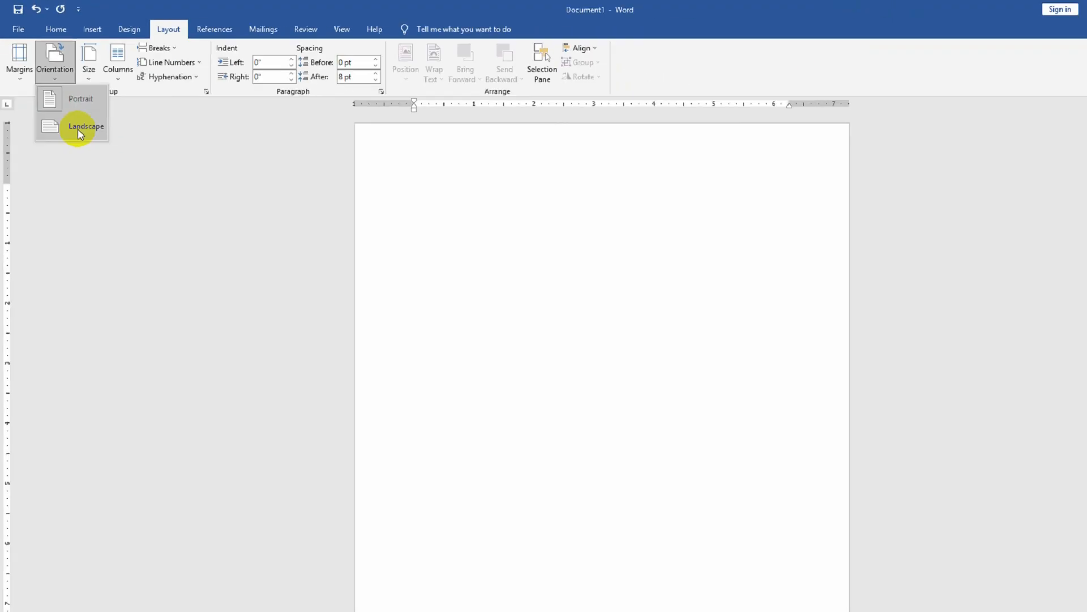
click(277, 439)
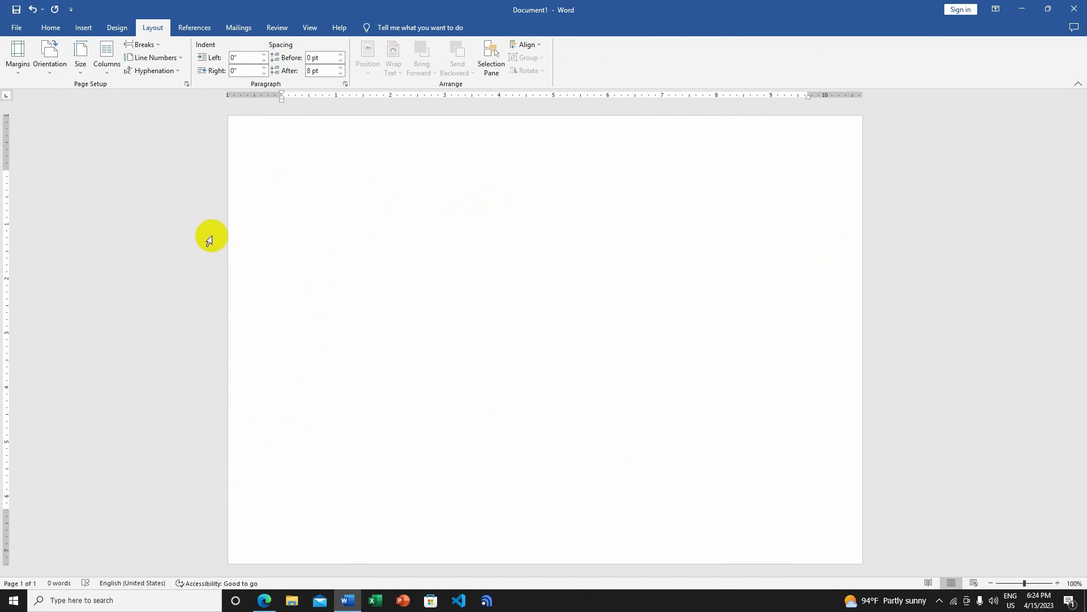
click(19, 73)
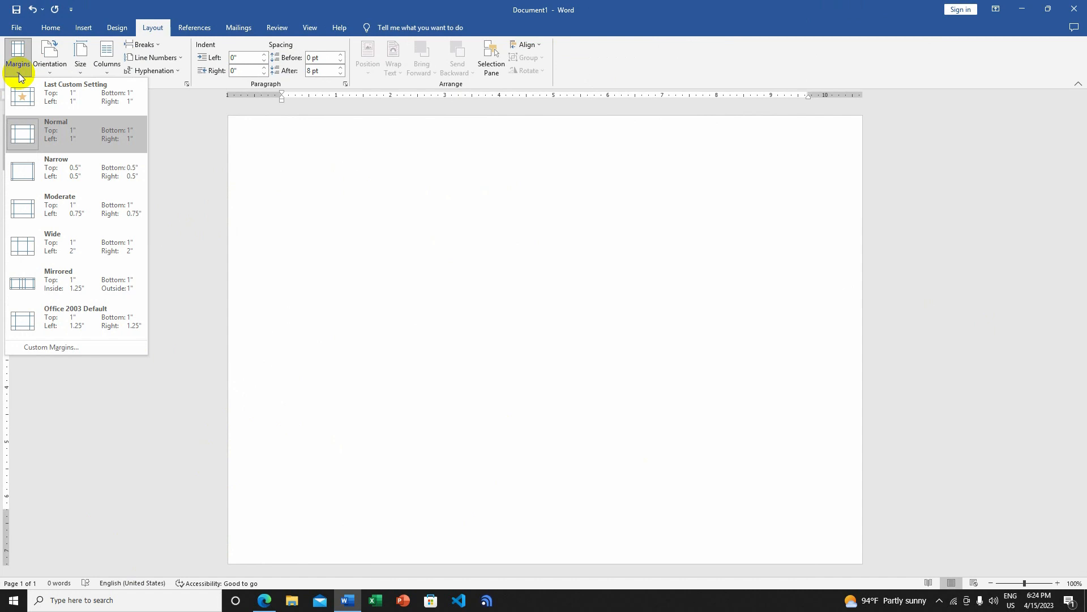
click(69, 171)
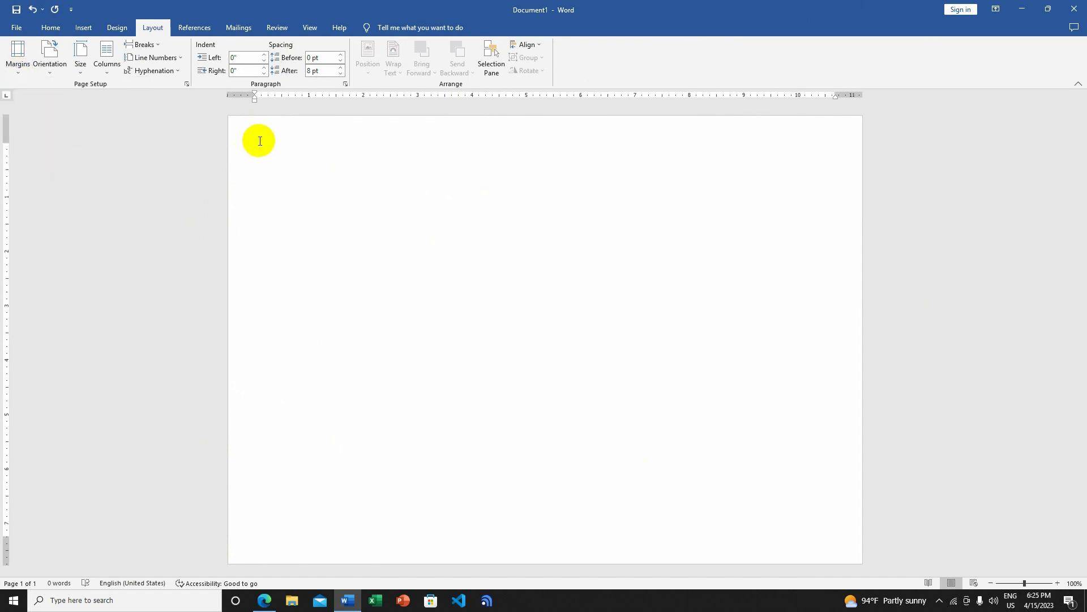
- Draw a text box about 2.02" wide and 0.45" high in the page's upper-left corner, containing "mitdc"
click(85, 28)
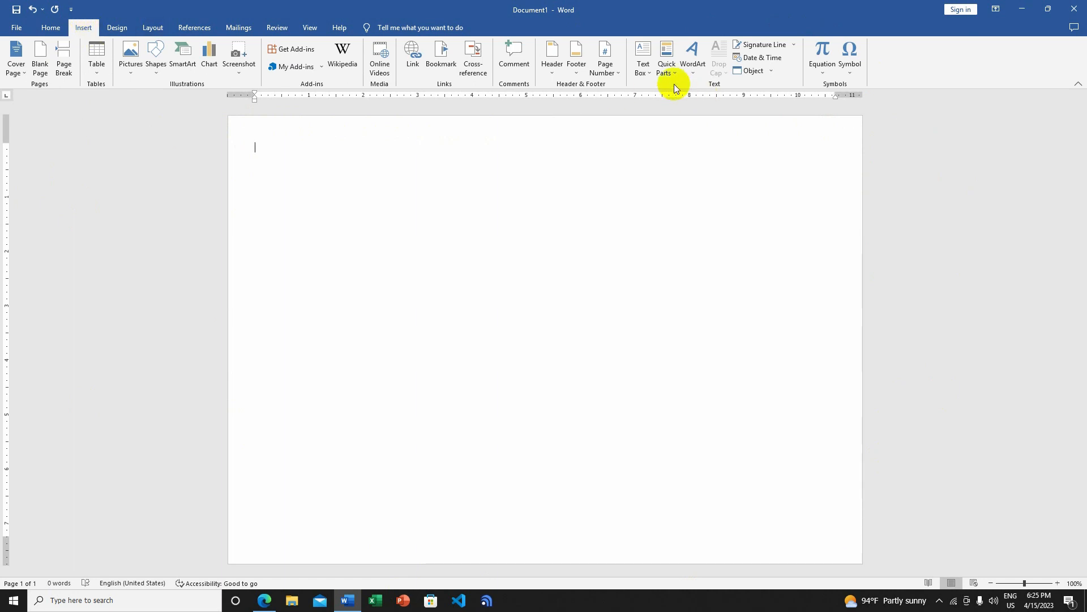
click(646, 68)
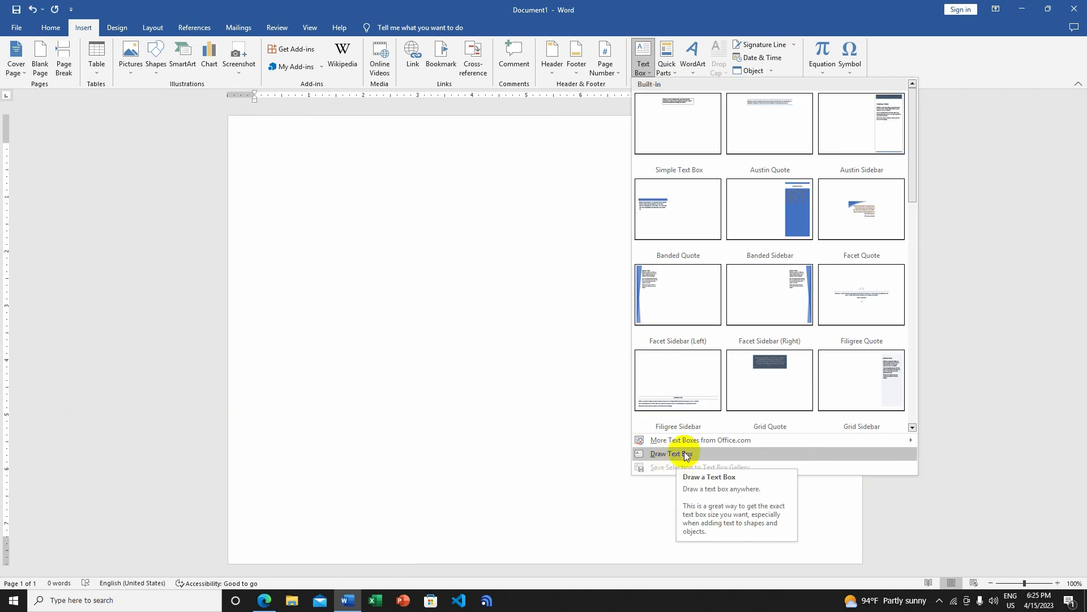
click(686, 454)
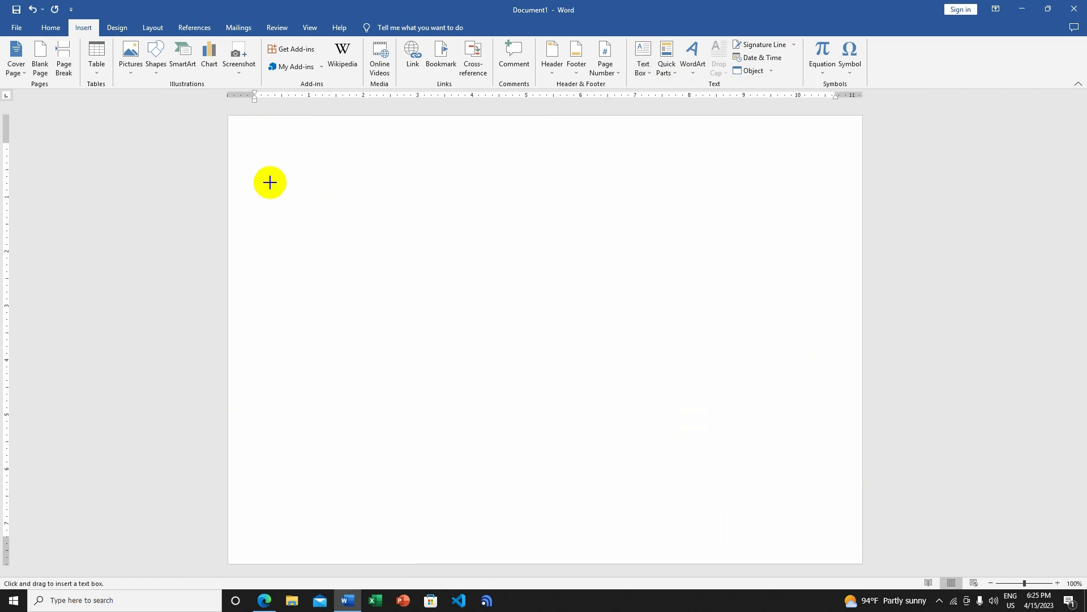
drag(253, 140, 362, 163)
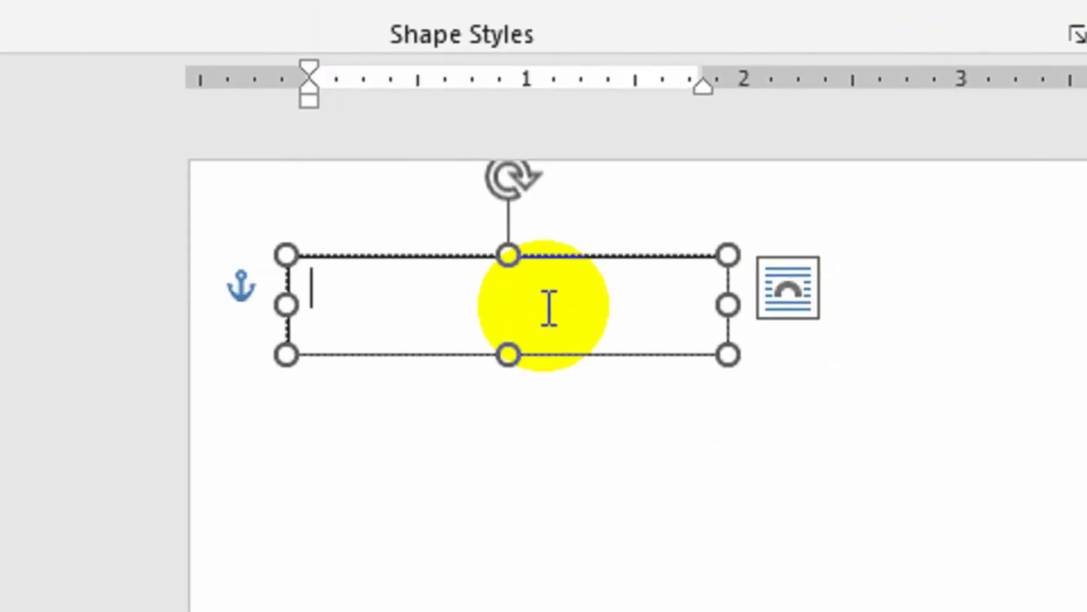
text(mitdc)
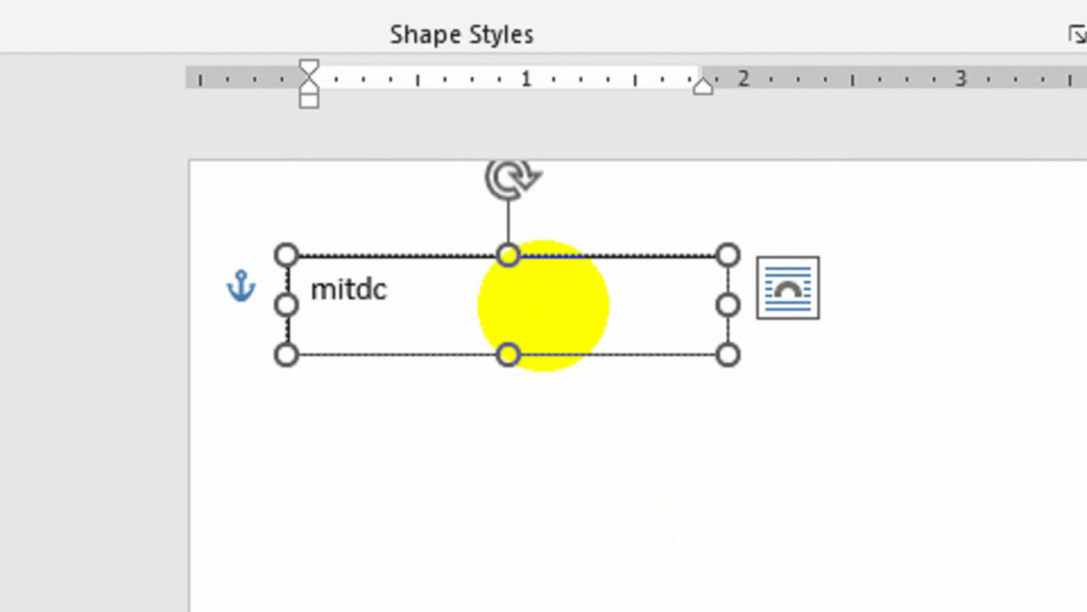
- Set the "mitdc" text to font size 24 and resize the text box to fit closely around the word
drag(391, 273, 307, 274)
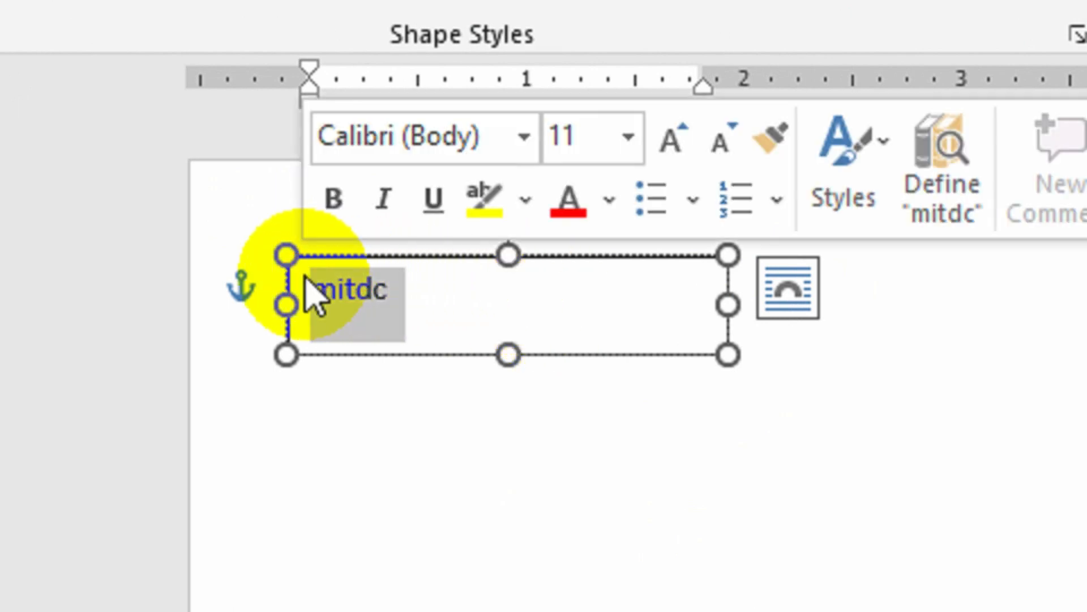
click(425, 275)
key(ctrl+a)
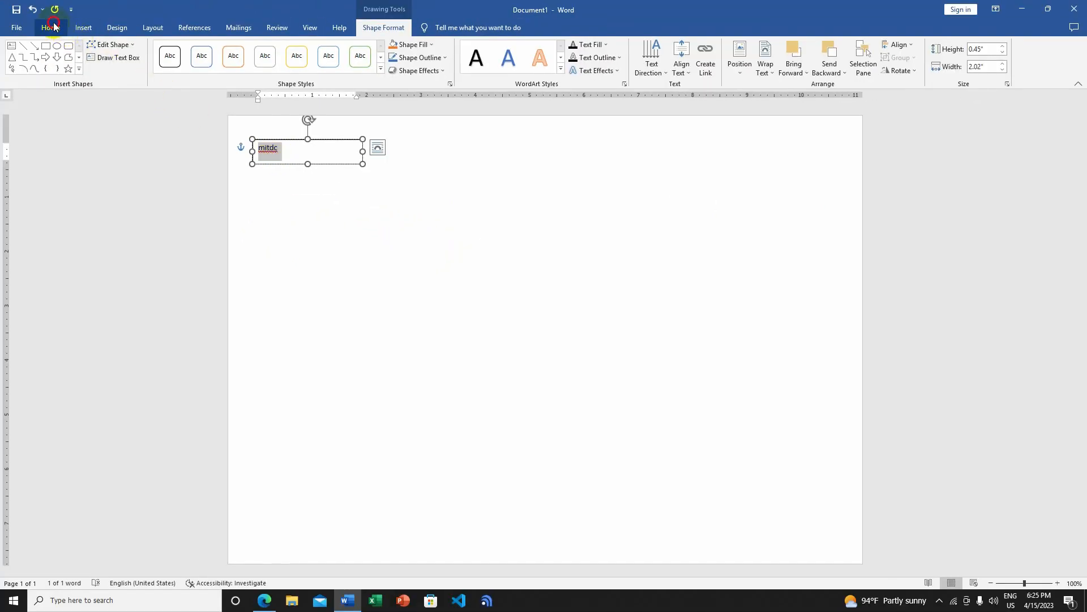
click(51, 27)
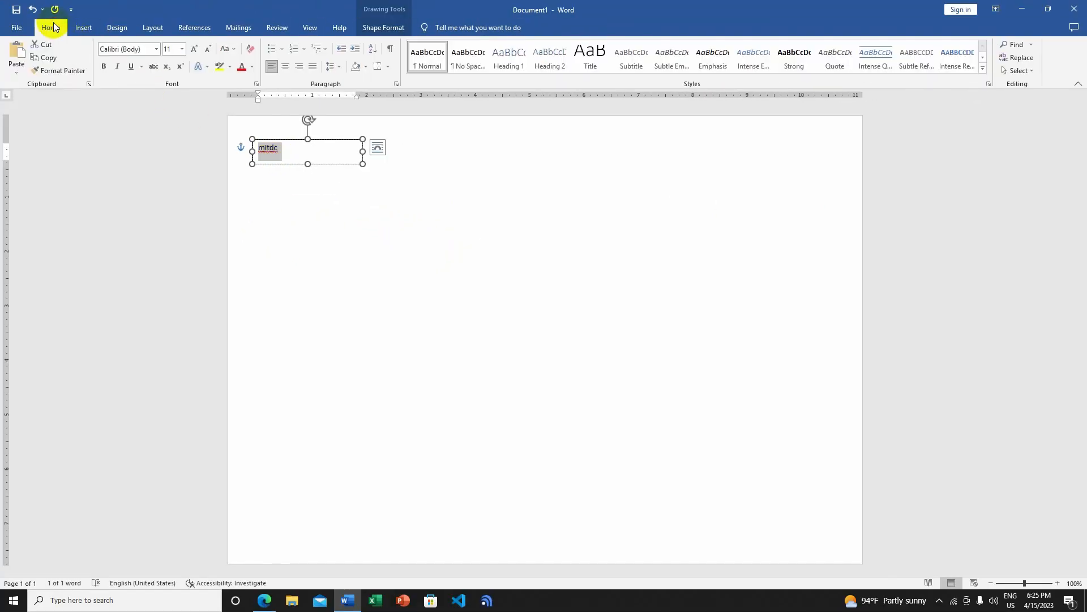
click(182, 54)
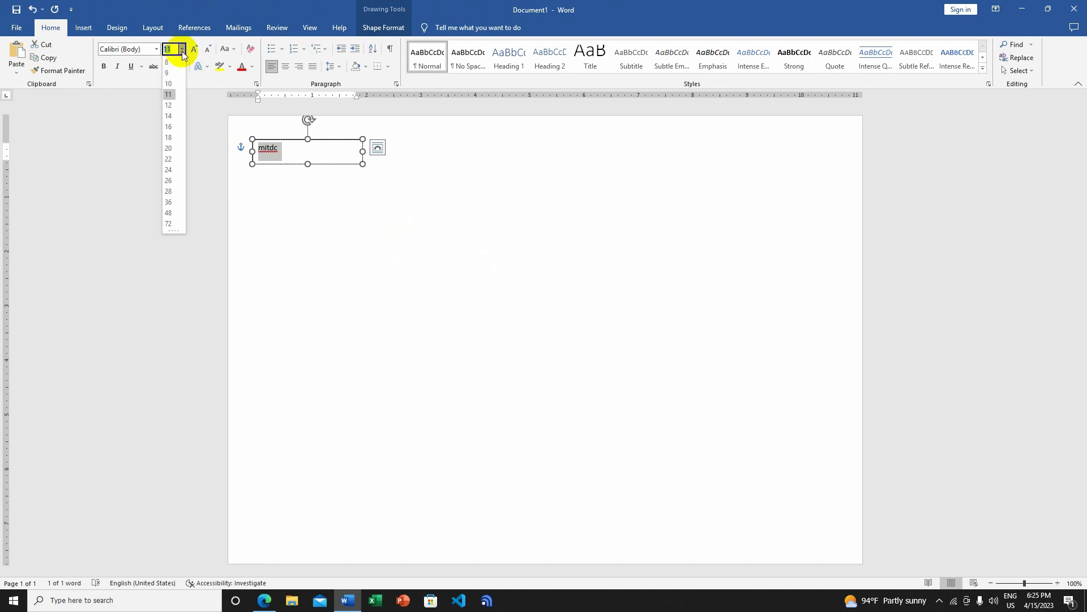
click(169, 170)
drag(363, 152, 279, 172)
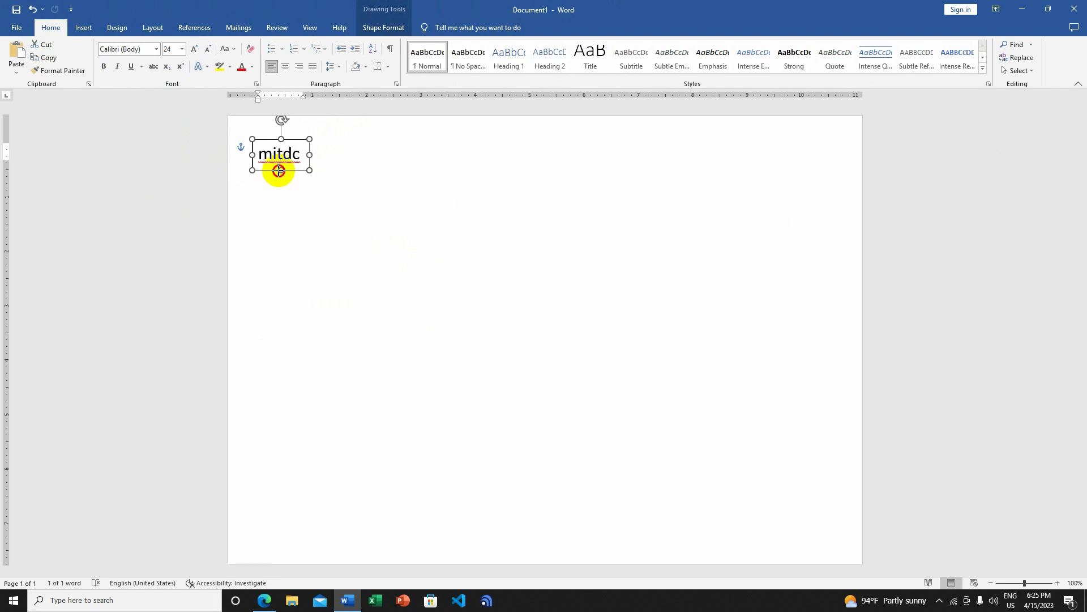
- Make the "mitdc" text bold and italic
click(298, 154)
drag(297, 154, 253, 151)
click(103, 67)
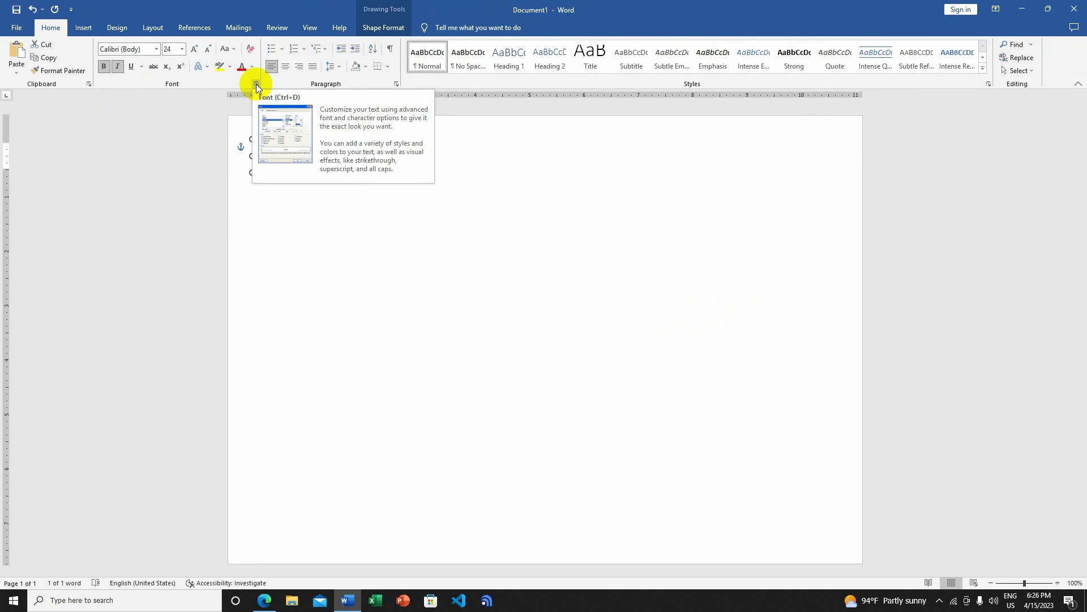
- Apply the All caps effect to the text and widen the text box to about 1.34" so MITDC fits on one line
click(256, 84)
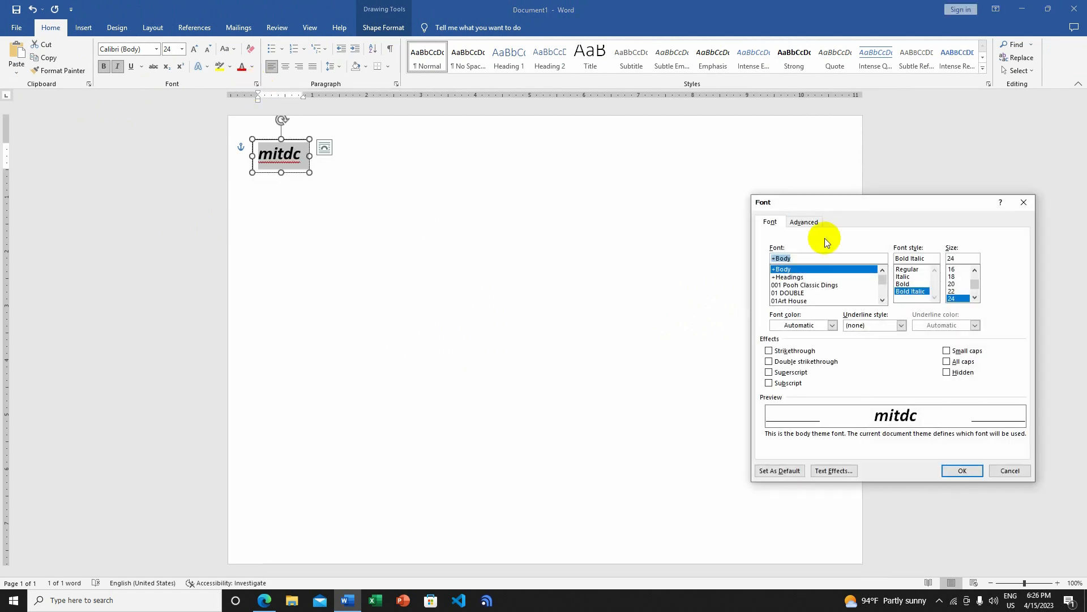
drag(829, 205, 518, 120)
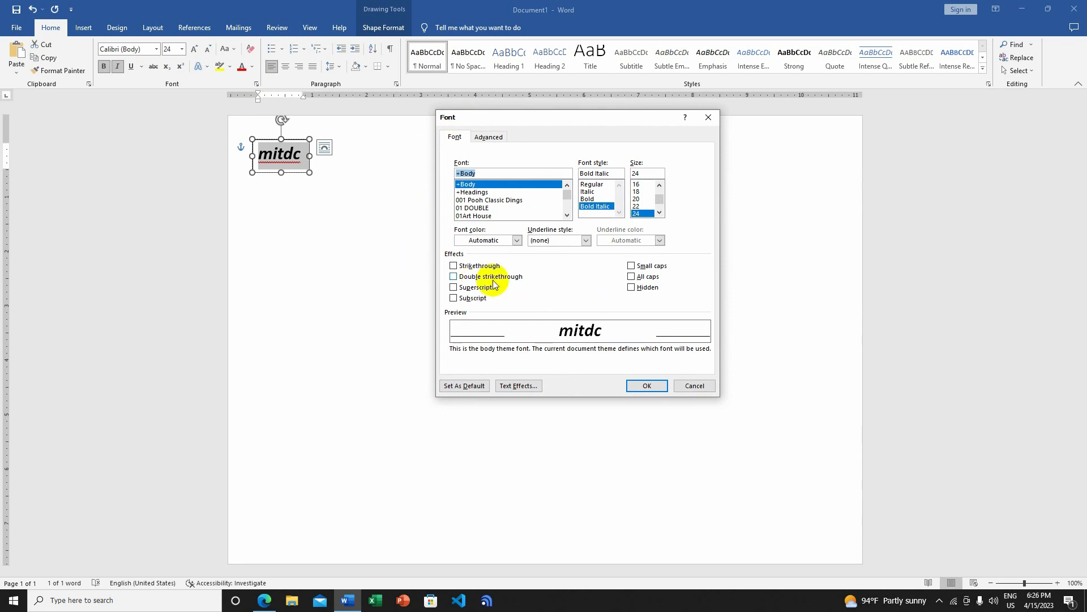
click(657, 280)
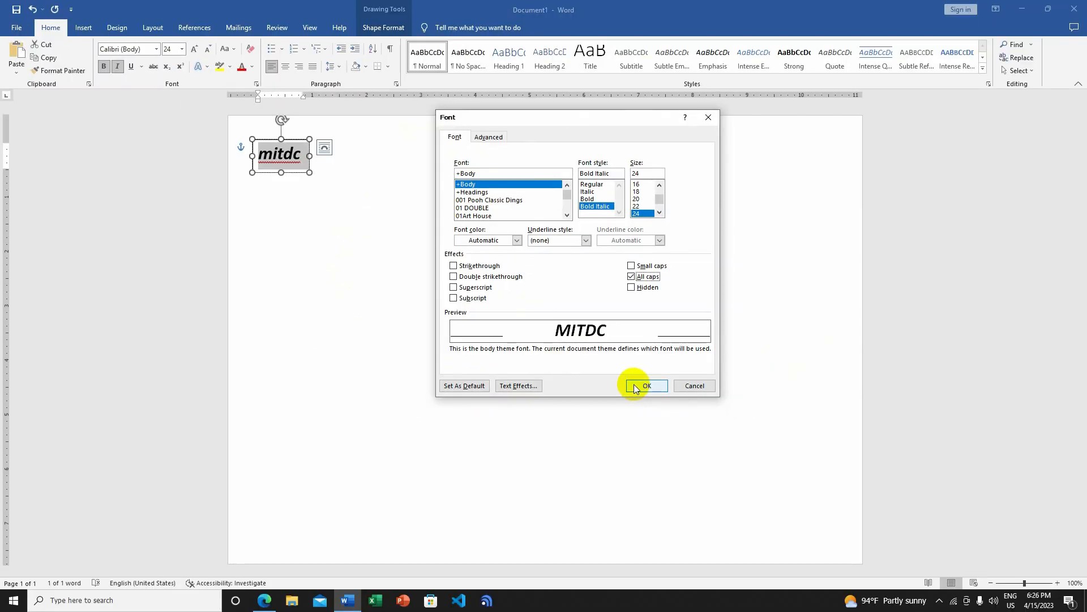
click(646, 386)
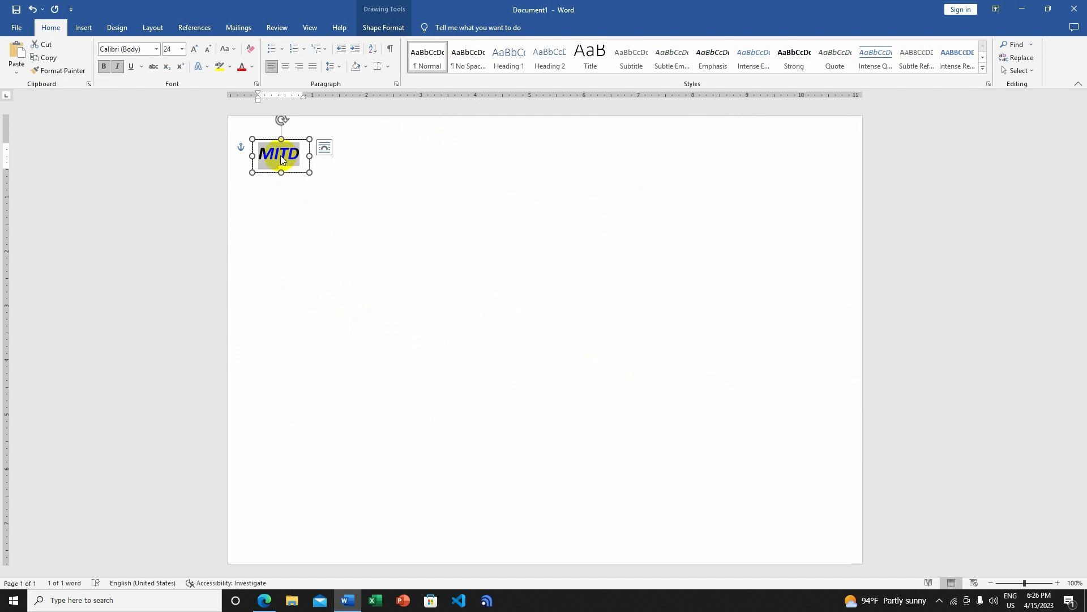
click(299, 155)
text(C)
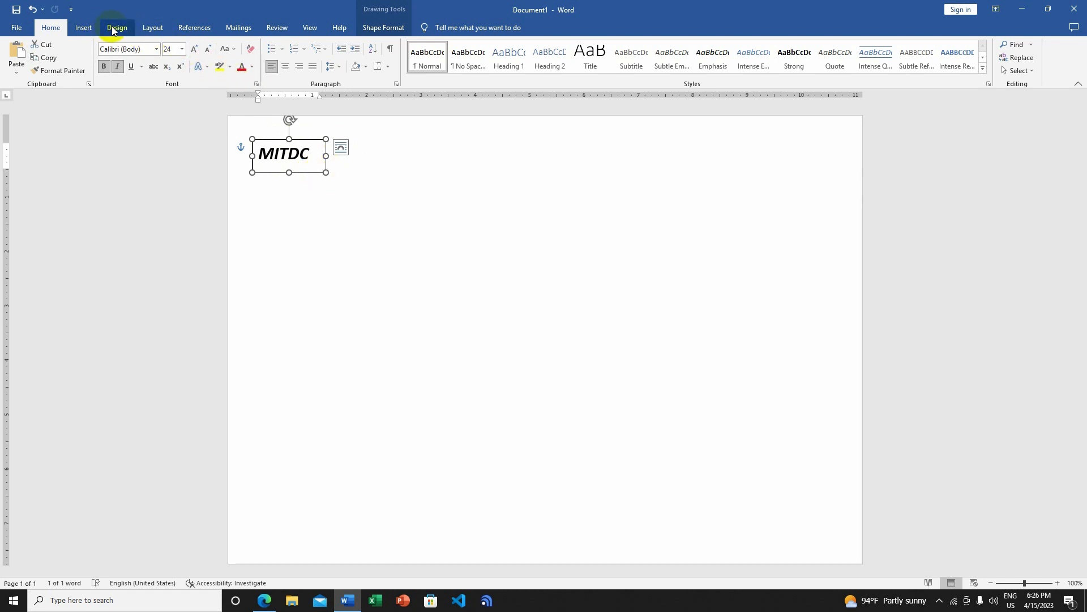
- Set the MITDC font color to a medium gray from the white theme shades, trying a lighter gray first
click(254, 66)
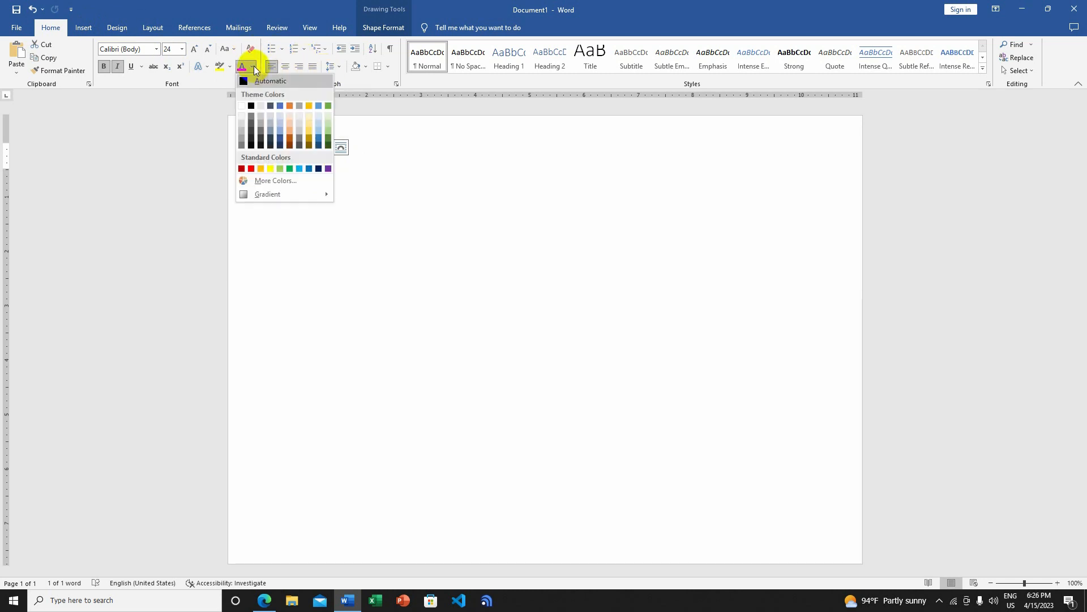
click(243, 117)
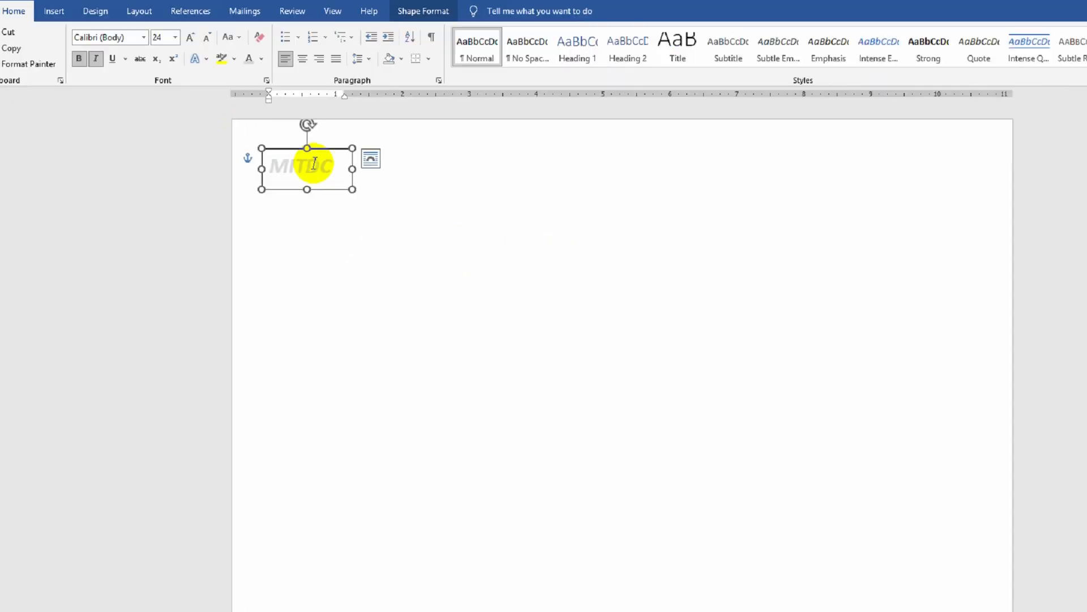
click(252, 67)
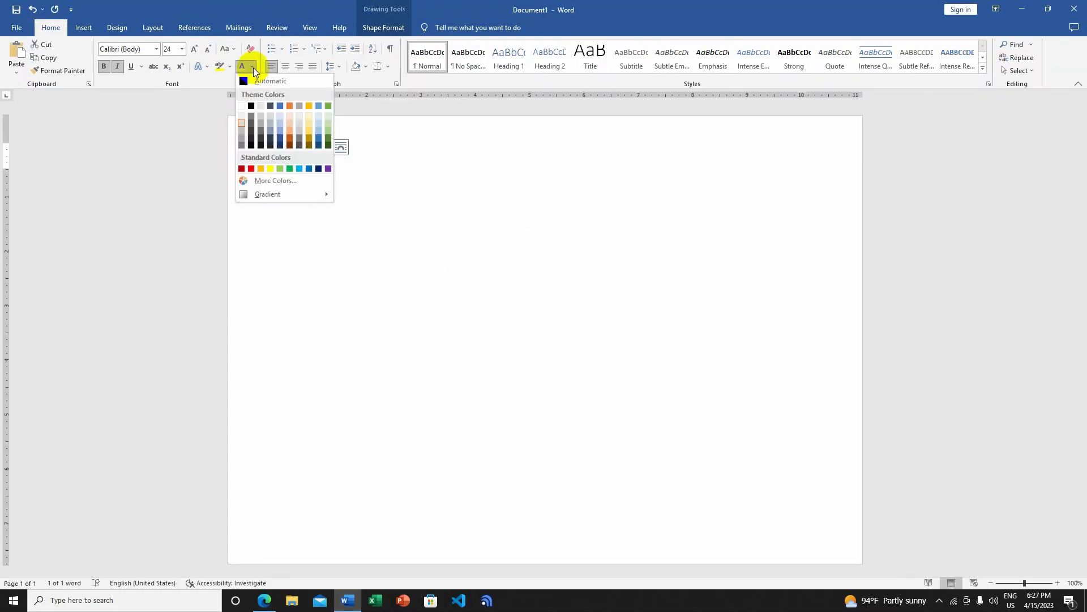
click(244, 134)
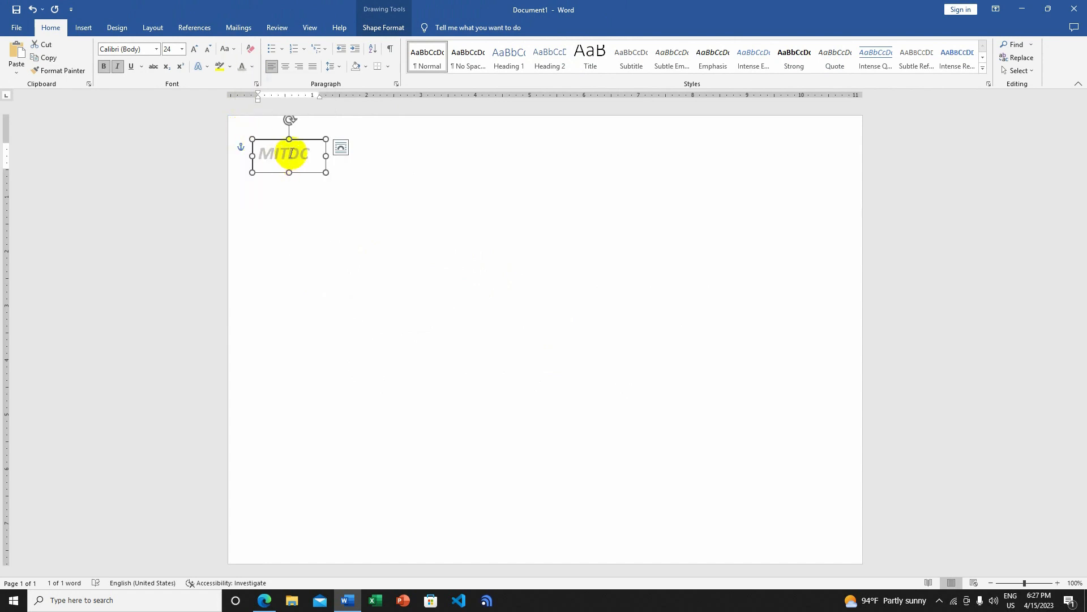
- Reposition the MITDC text box near the page's upper-left corner, just inside the margins
mouse_move(308, 143)
mouse_down()
mouse_move(505, 141)
mouse_move(510, 150)
mouse_move(347, 124)
mouse_move(311, 130)
mouse_up()
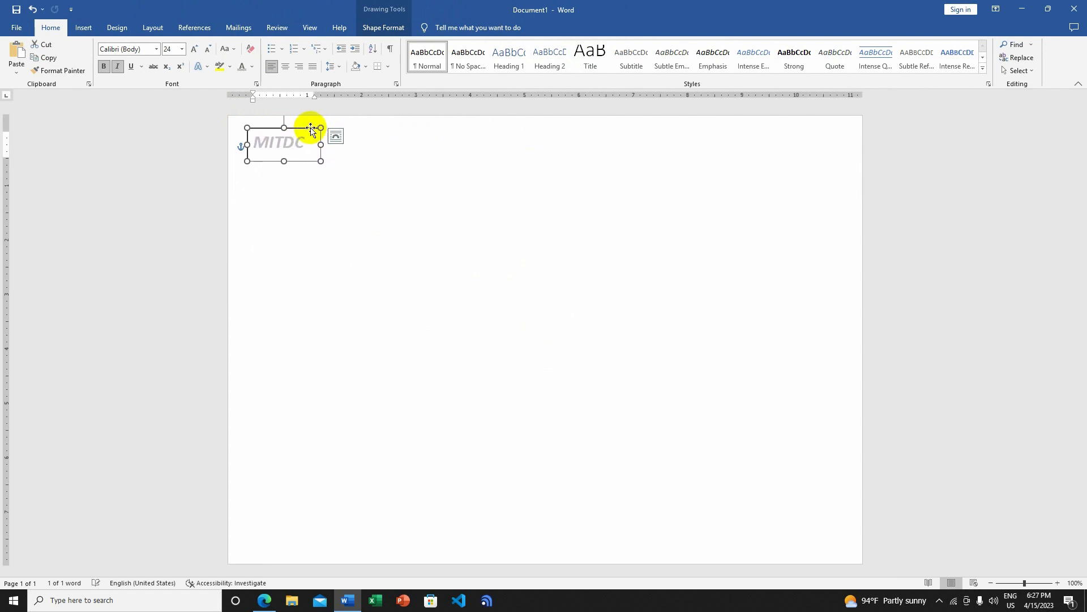
click(119, 29)
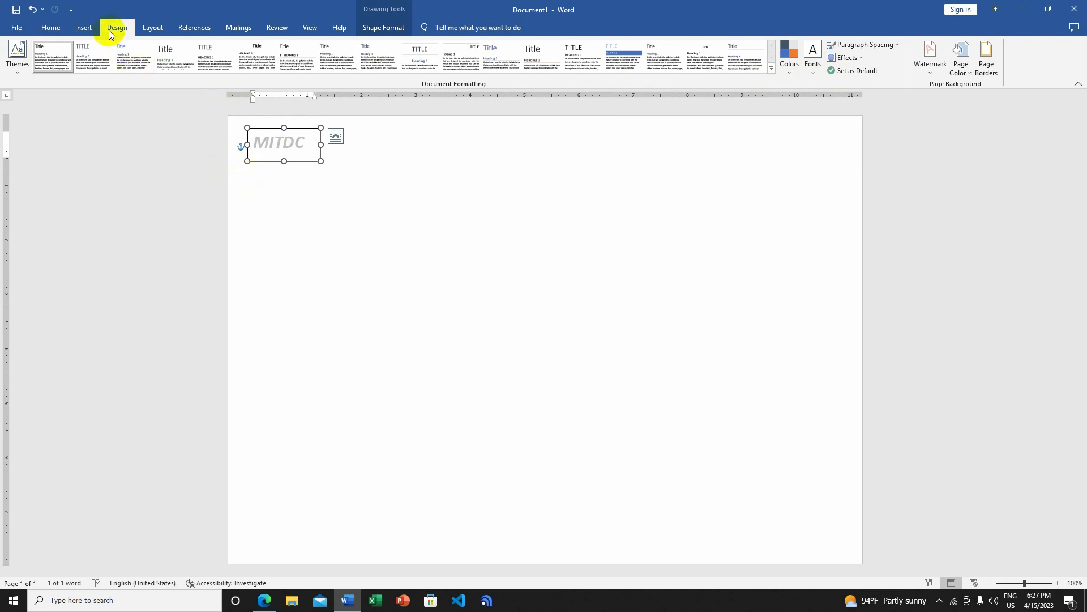
mouse_move(303, 128)
mouse_down()
mouse_move(342, 177)
mouse_move(314, 137)
mouse_up()
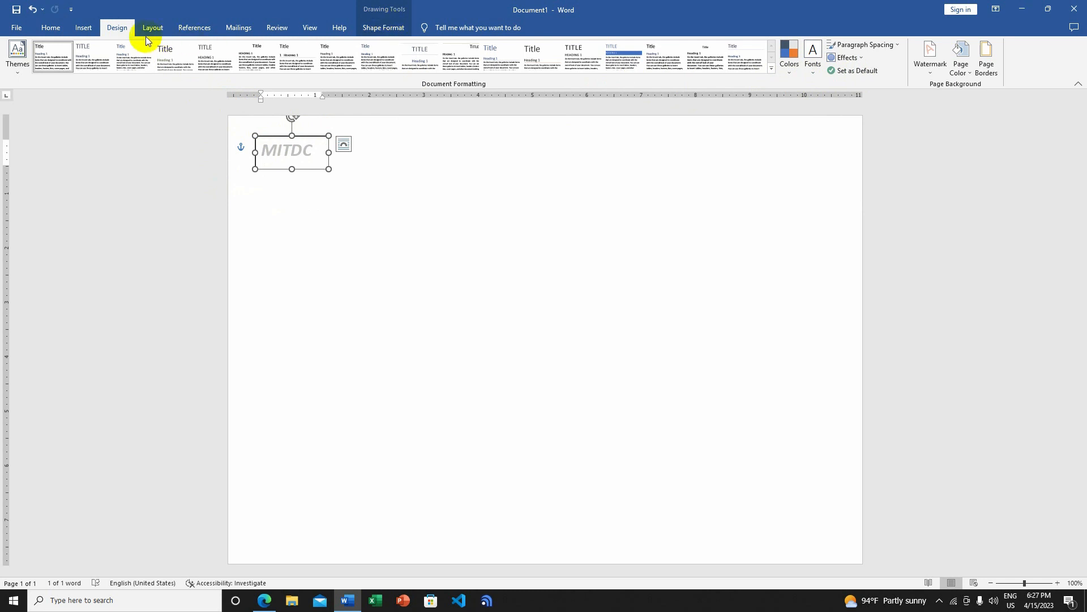
- Set the MITDC text box's shape fill to No Fill
click(385, 28)
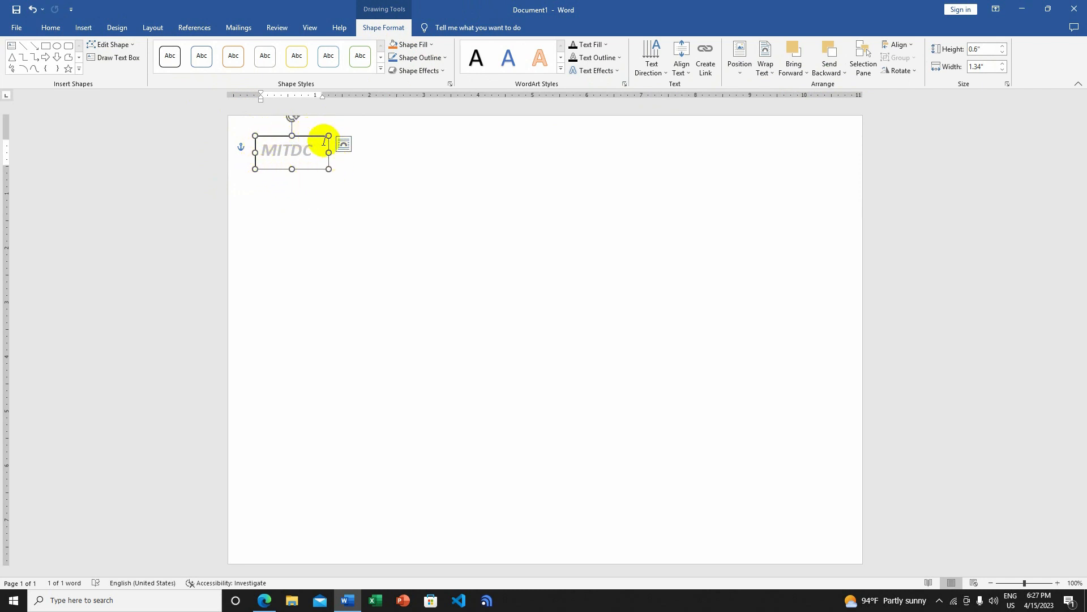
click(430, 44)
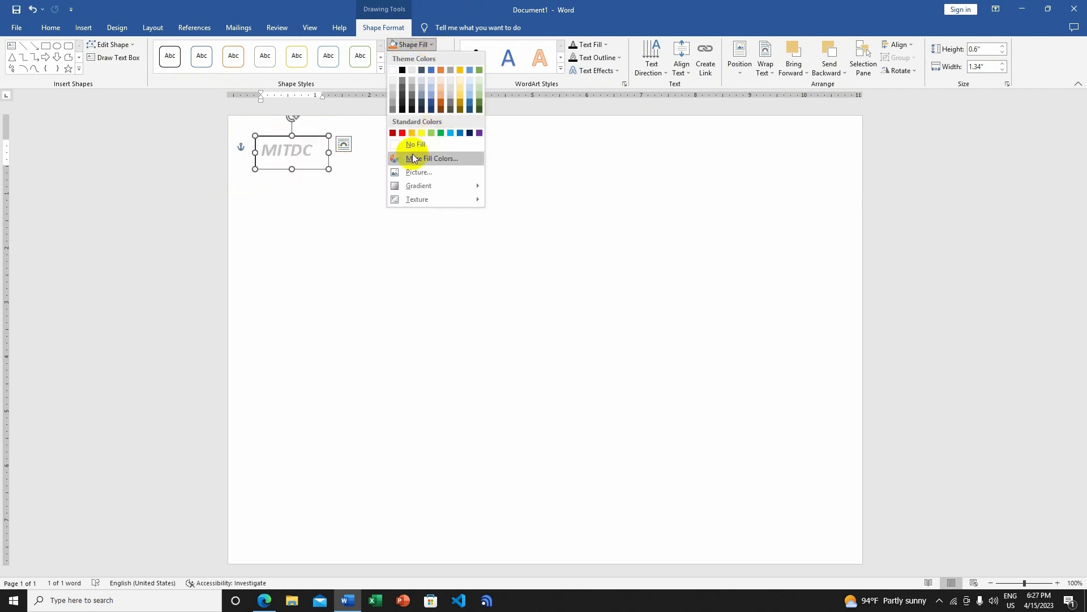
click(428, 144)
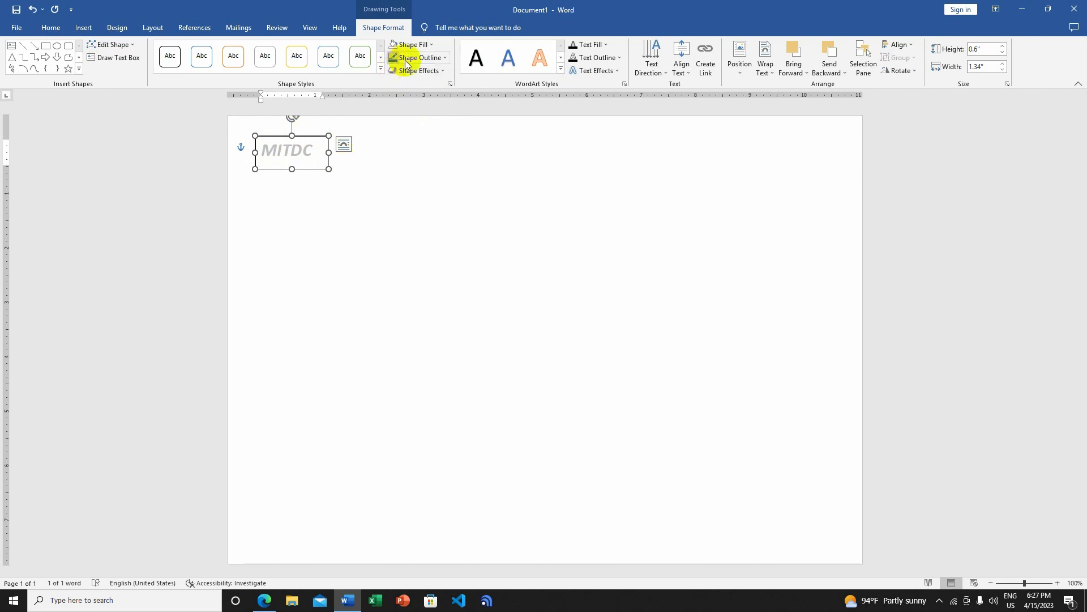
- Remove the MITDC text box's outline and move the box slightly closer to the page's upper-left corner
click(442, 57)
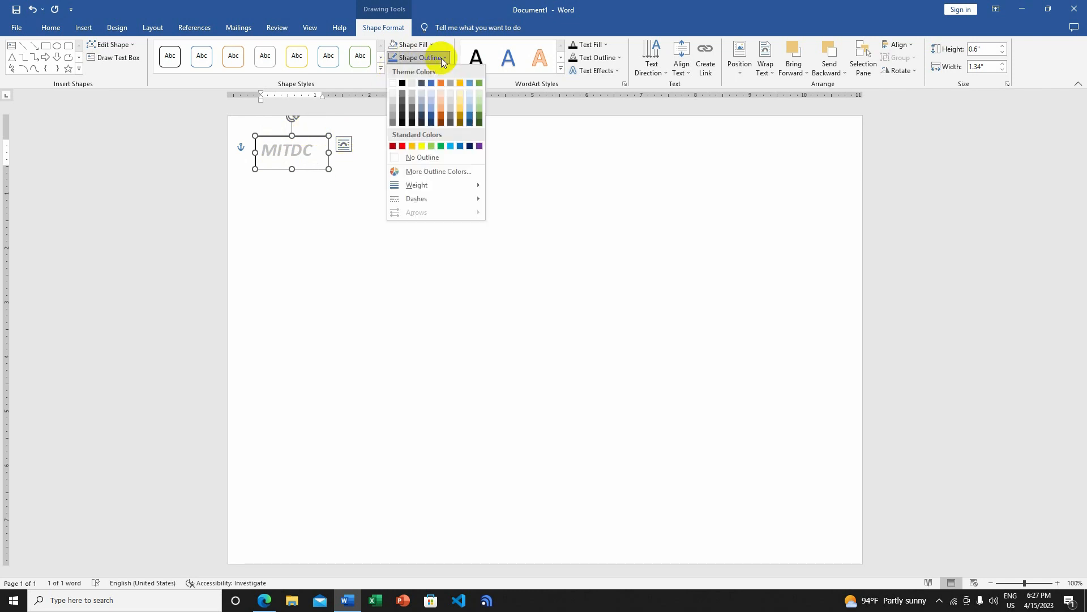
click(419, 154)
click(398, 175)
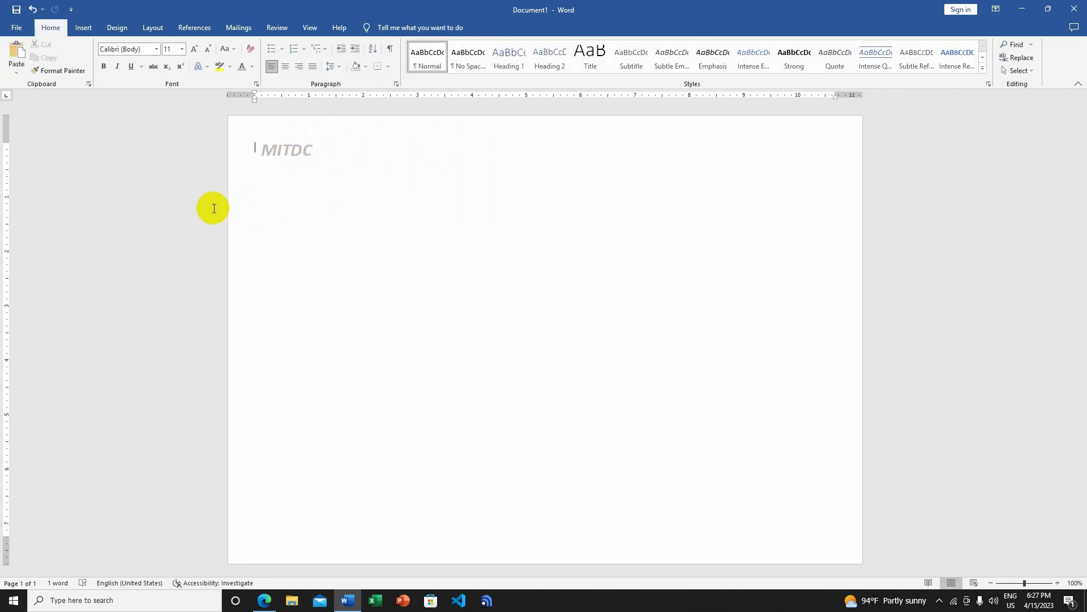
click(299, 144)
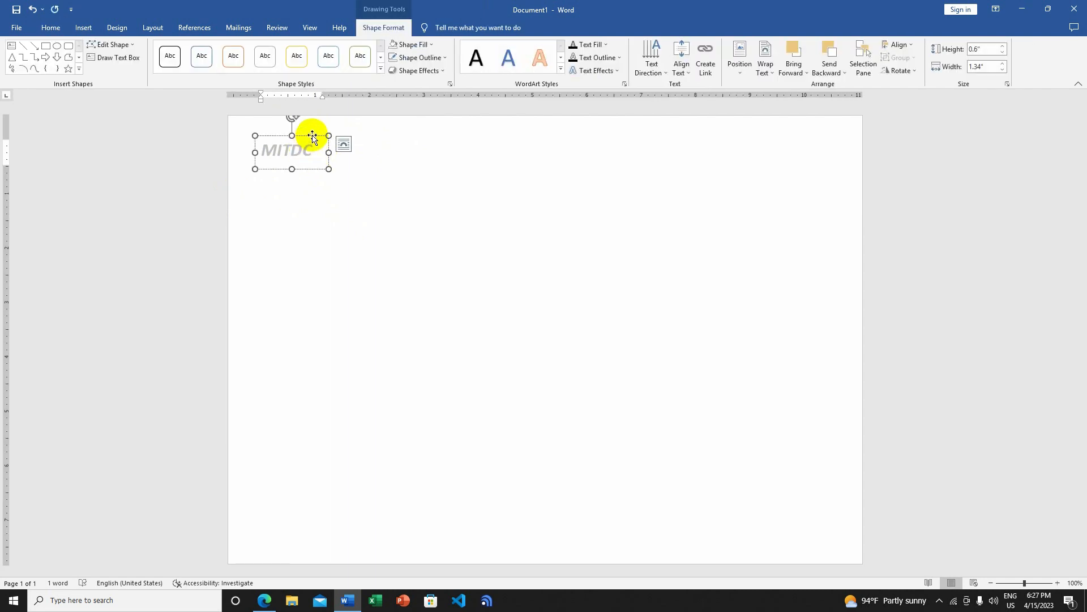
drag(318, 136, 316, 126)
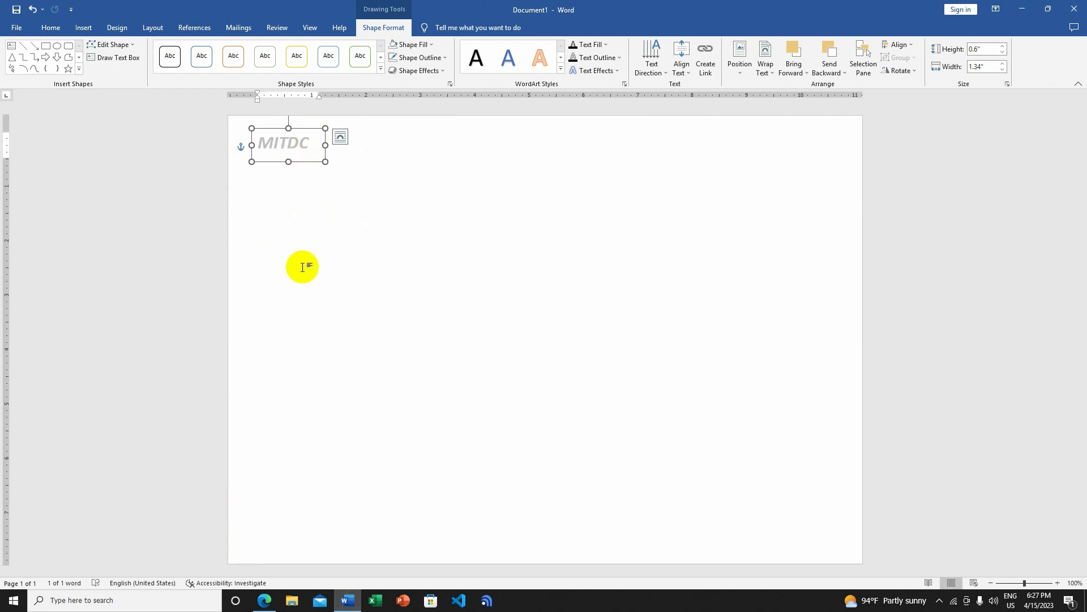
- Try stacking two pasted copies of the MITDC text box below the original, and delete both copies
click(50, 28)
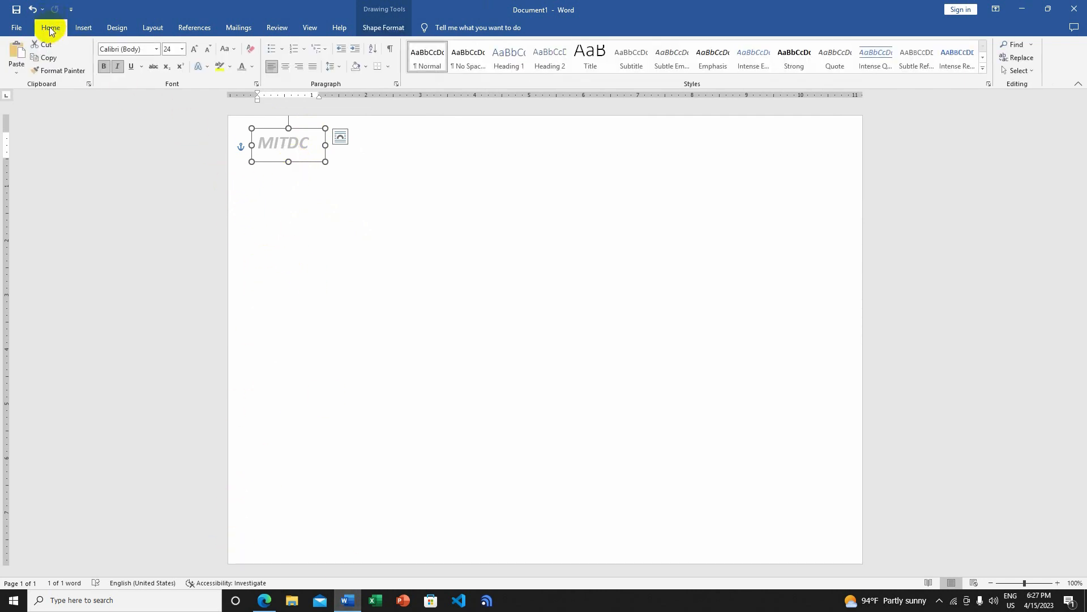
click(45, 57)
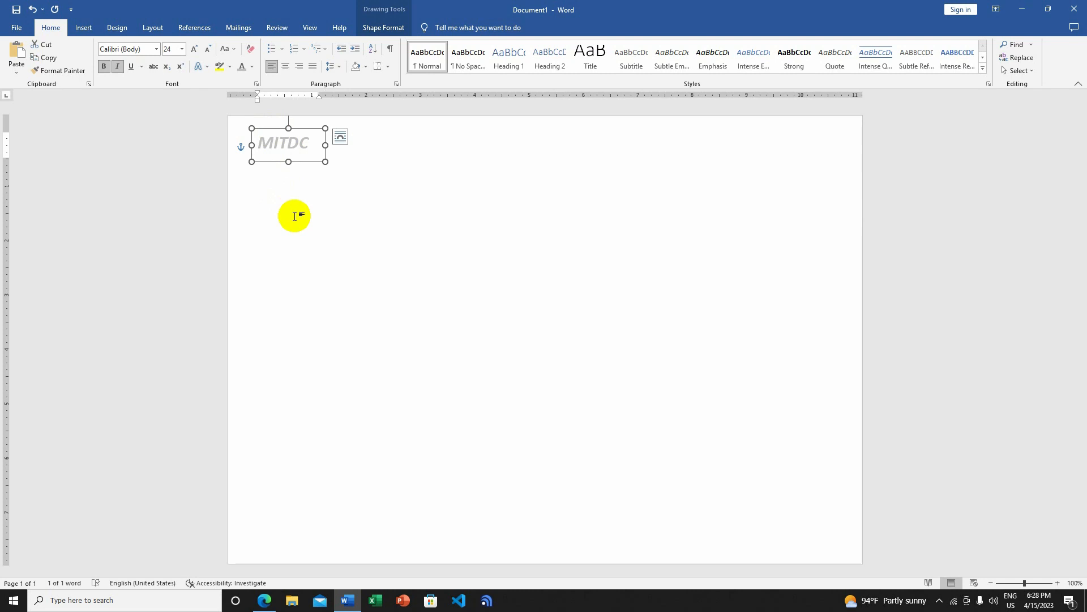
key(ctrl+v)
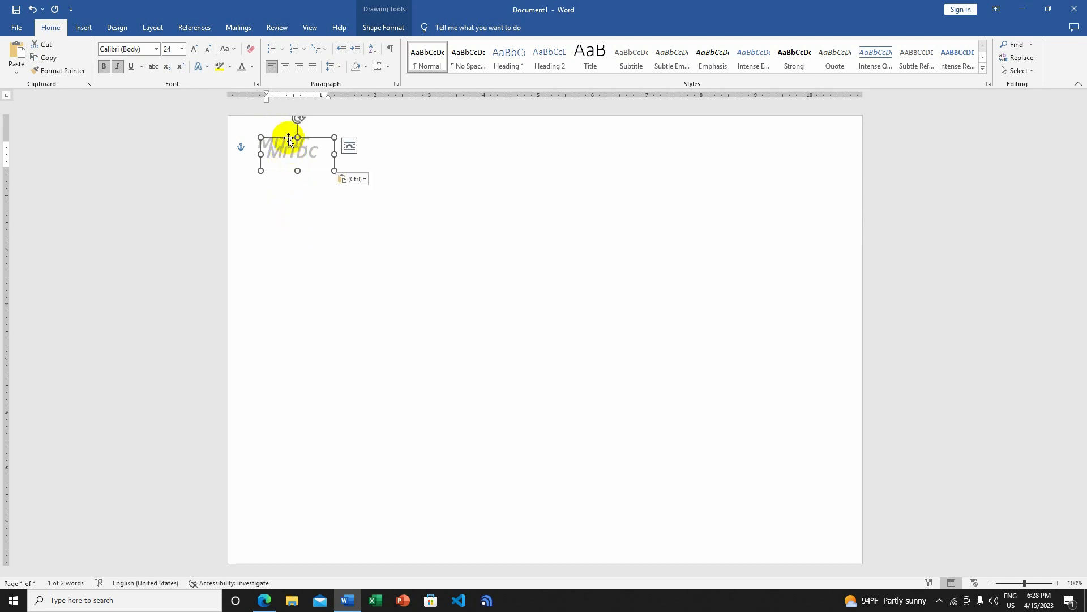
drag(284, 136, 277, 147)
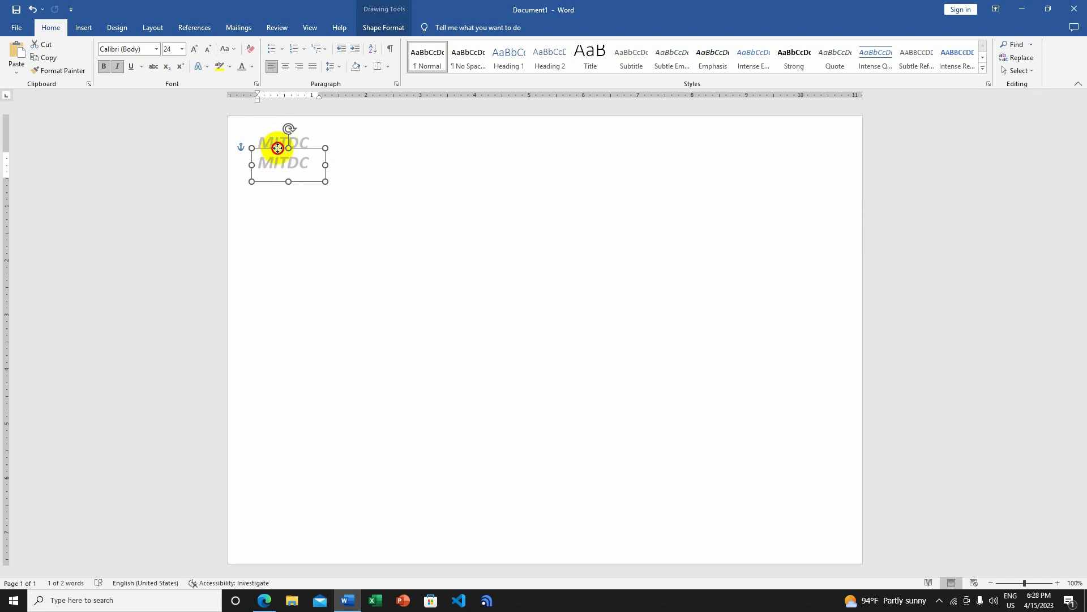
click(275, 150)
key(ctrl+v)
drag(289, 157, 278, 170)
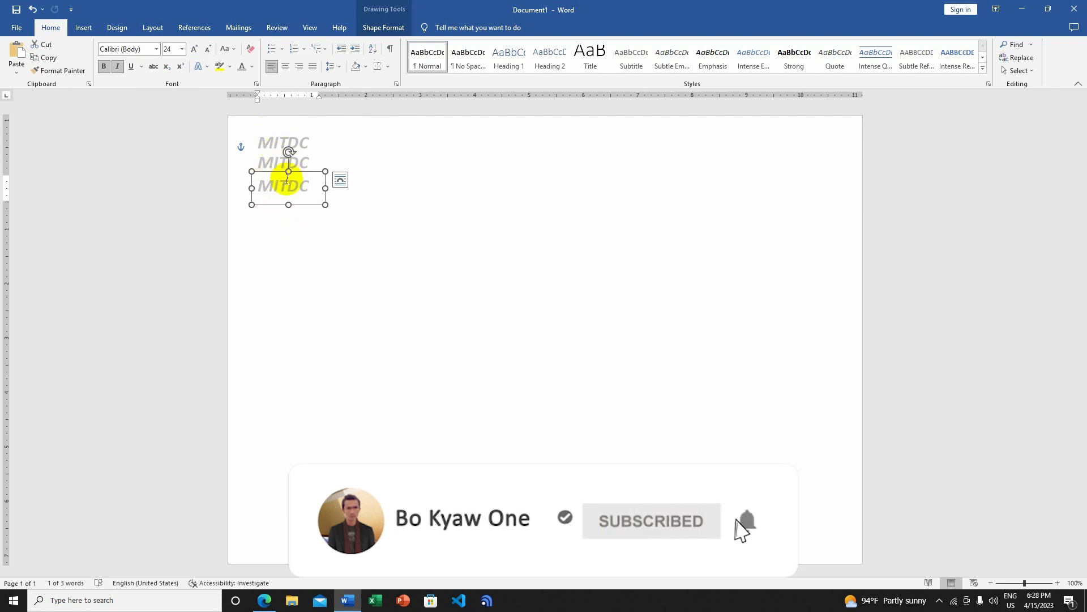
mouse_move(274, 171)
mouse_down()
mouse_move(298, 209)
mouse_move(282, 150)
mouse_move(286, 206)
mouse_up()
key(Delete)
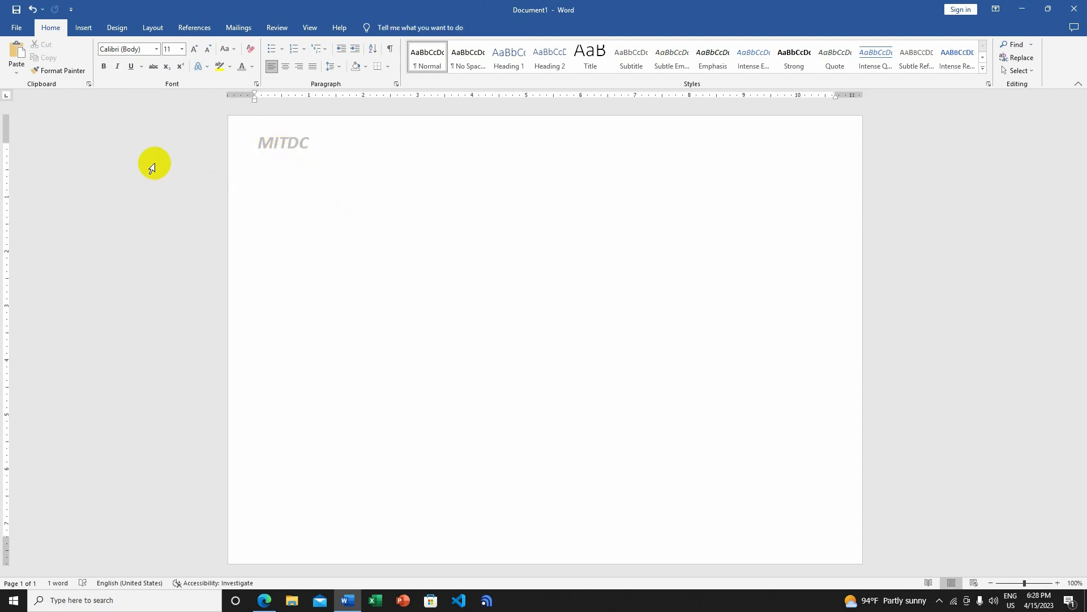
- Copy the MITDC text box and examine the Paste Special formats offered for it, without pasting anything
click(277, 132)
click(278, 129)
click(48, 58)
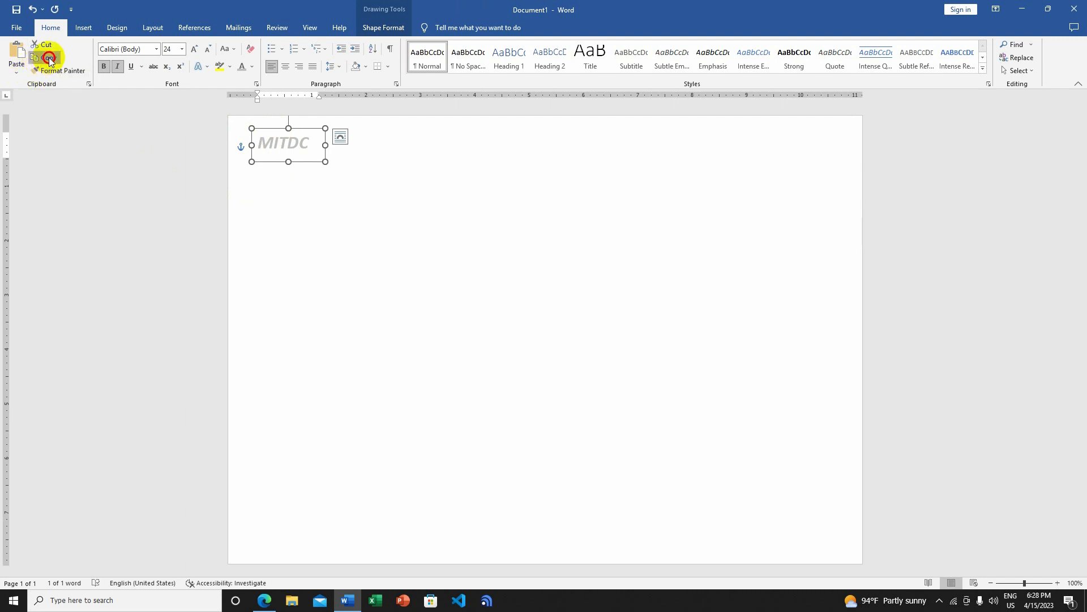
click(20, 76)
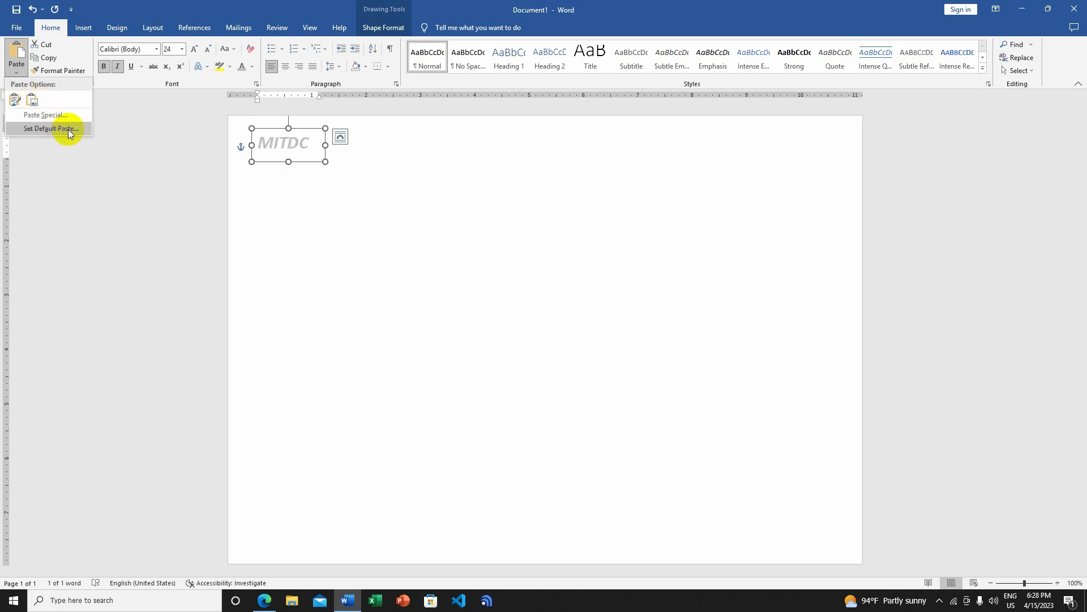
click(57, 116)
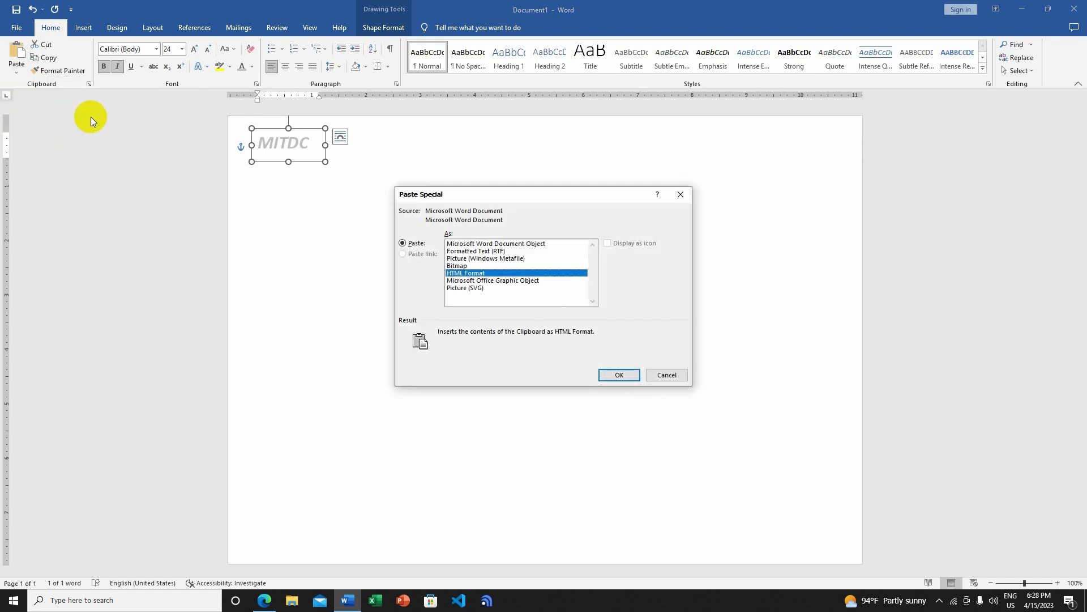
drag(486, 195, 499, 171)
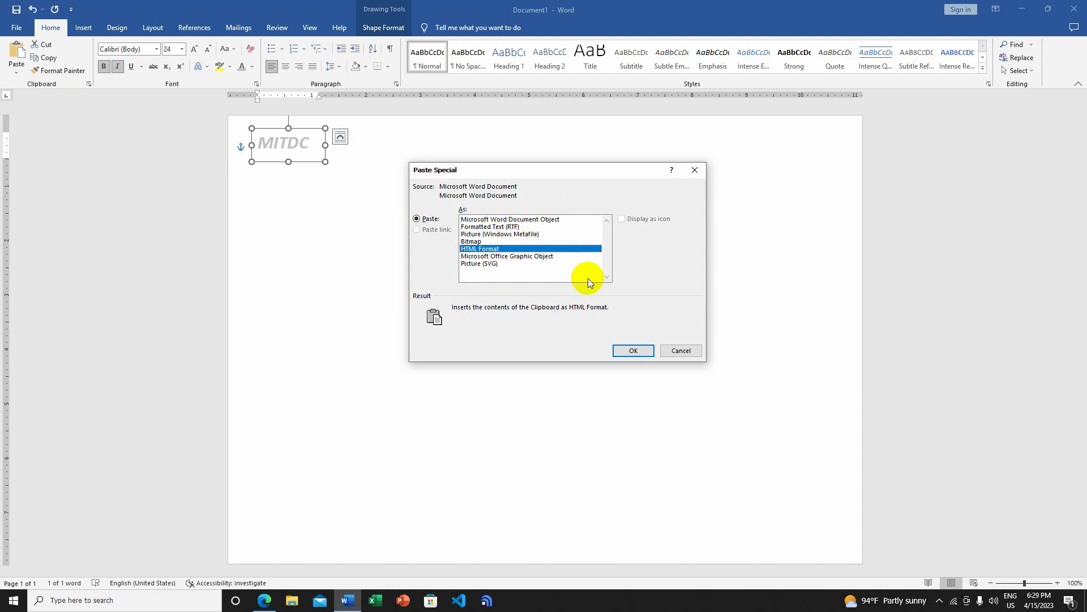
click(680, 351)
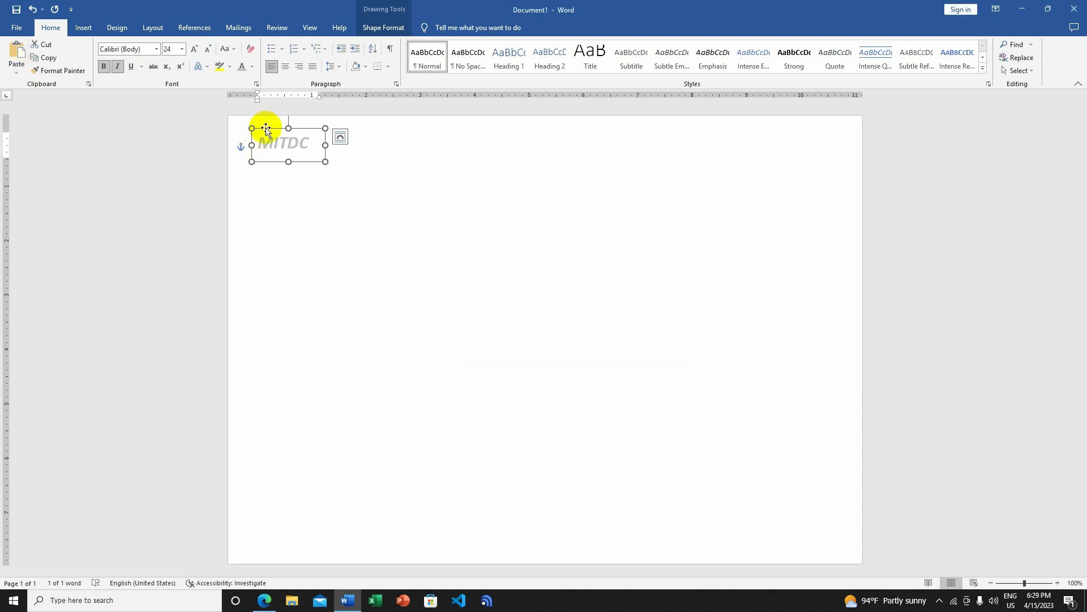
- Duplicate the MITDC text box twice, lining the copies up vertically below the original to form a stack of three
drag(266, 129, 260, 161)
key(ctrl+z)
click(271, 161)
drag(270, 160, 274, 160)
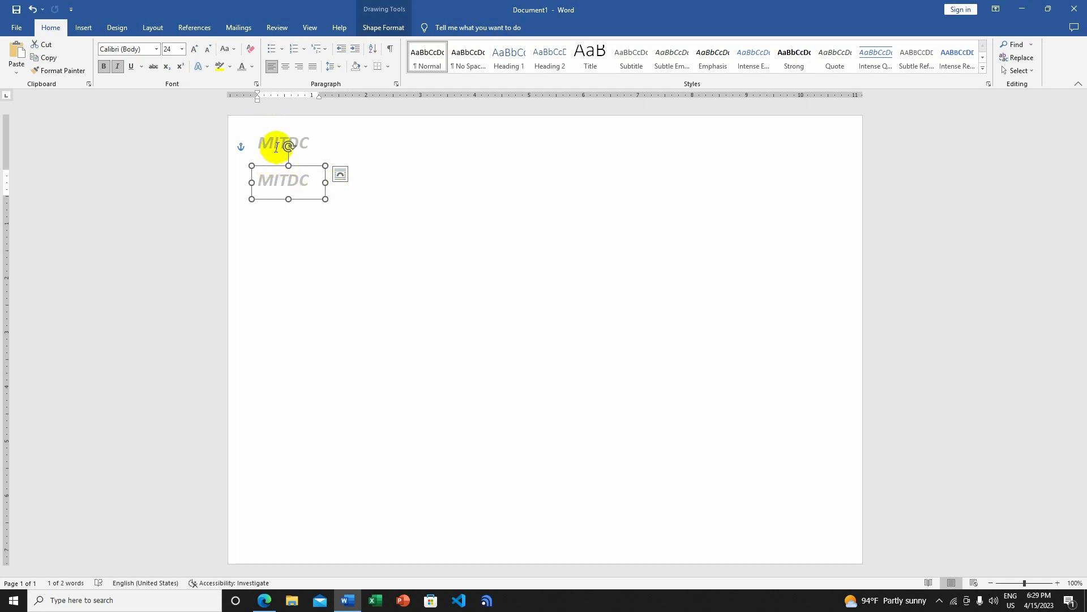
click(266, 132)
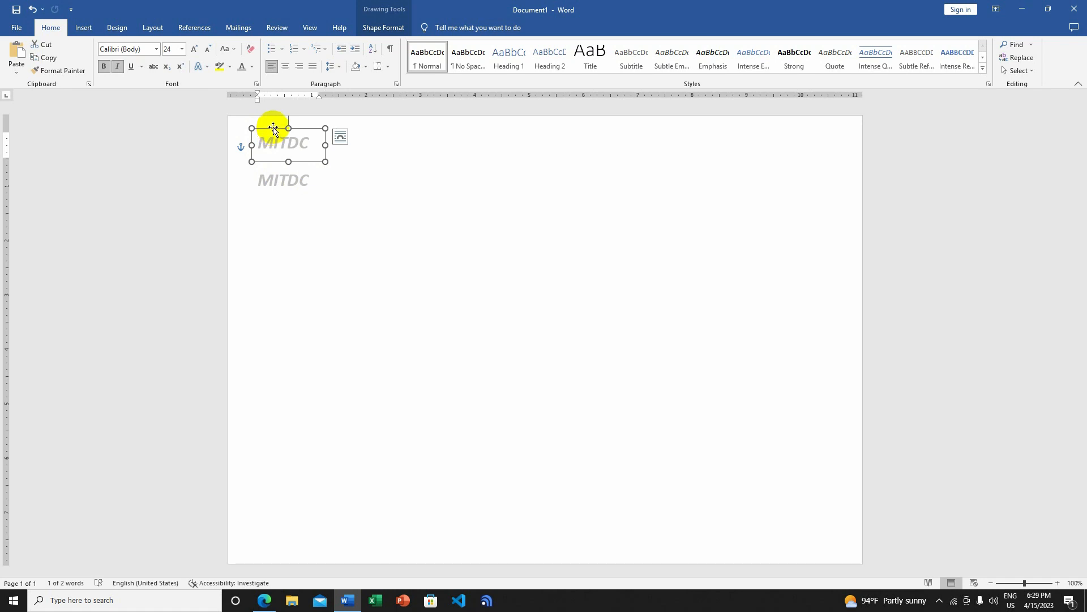
drag(273, 127, 267, 197)
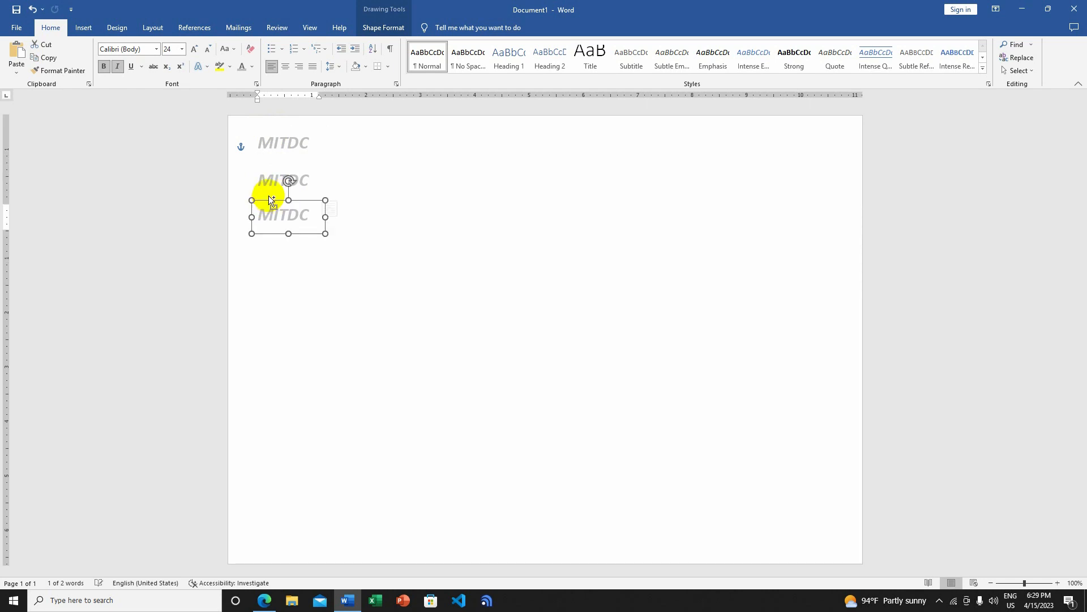
click(353, 260)
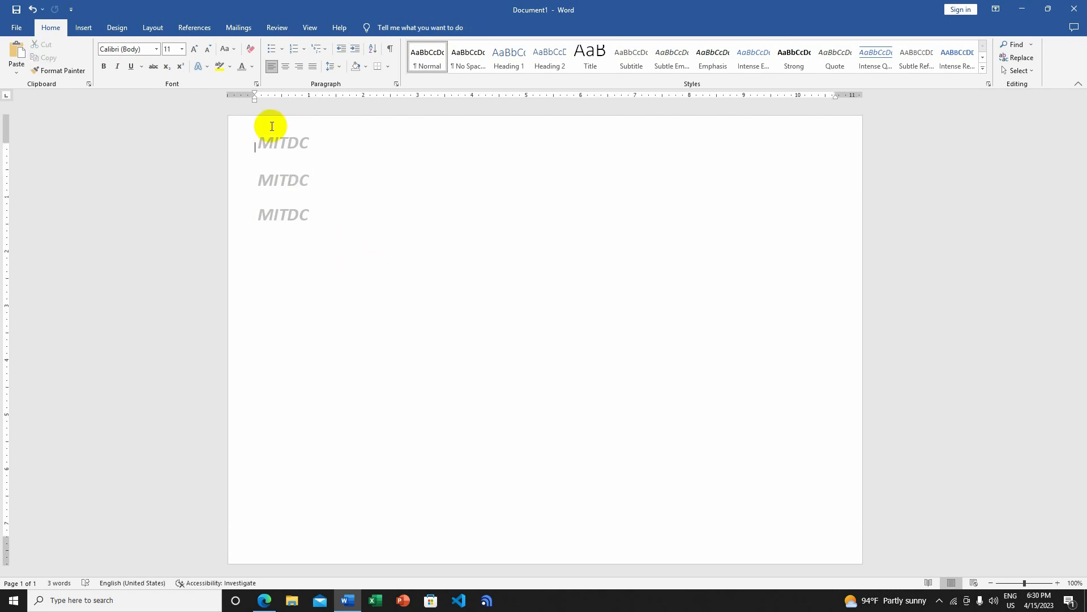
- Select the three stacked MITDC text boxes and duplicate them together directly below, keeping their left edges aligned
click(261, 139)
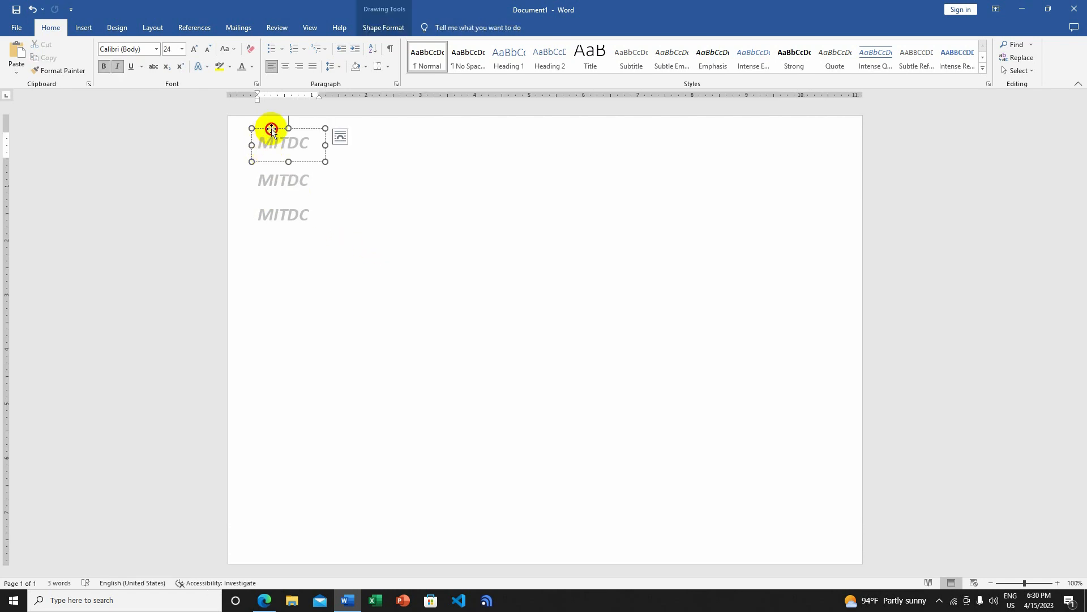
shift+click(263, 170)
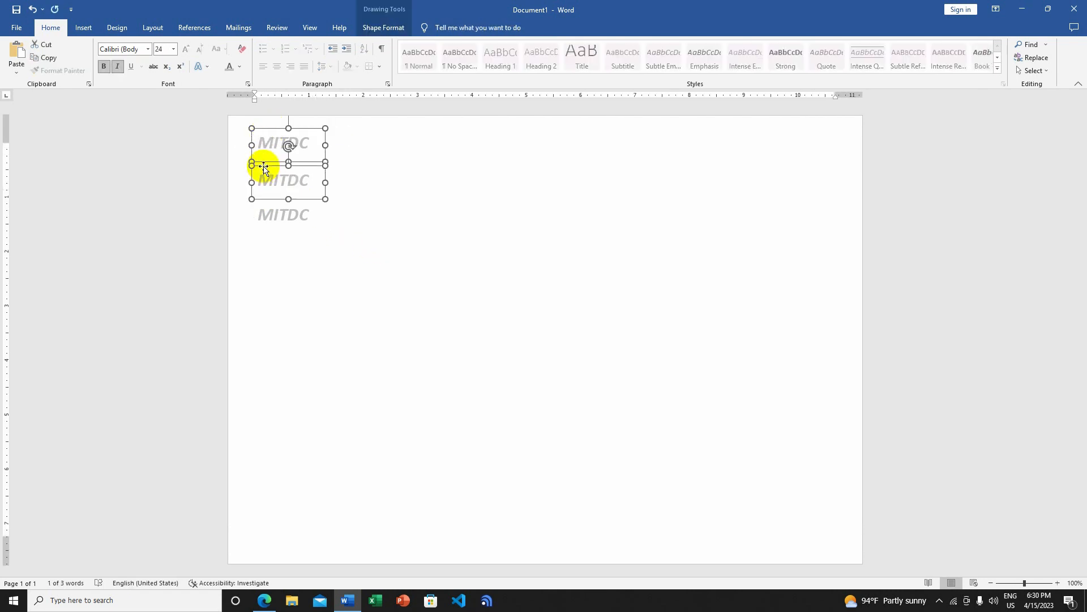
shift+click(260, 203)
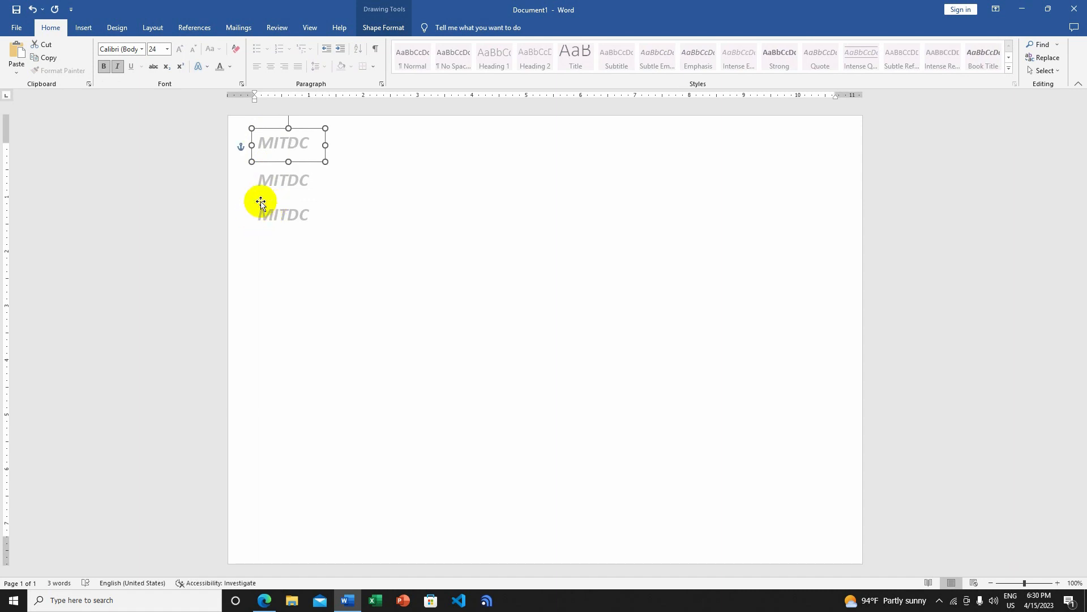
shift+click(263, 168)
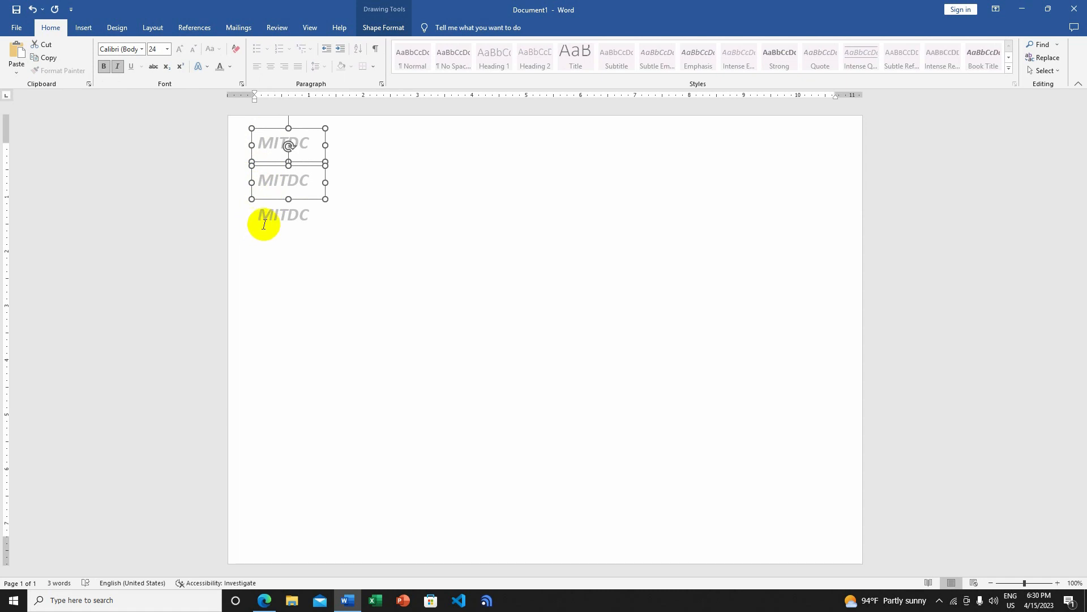
shift+click(252, 216)
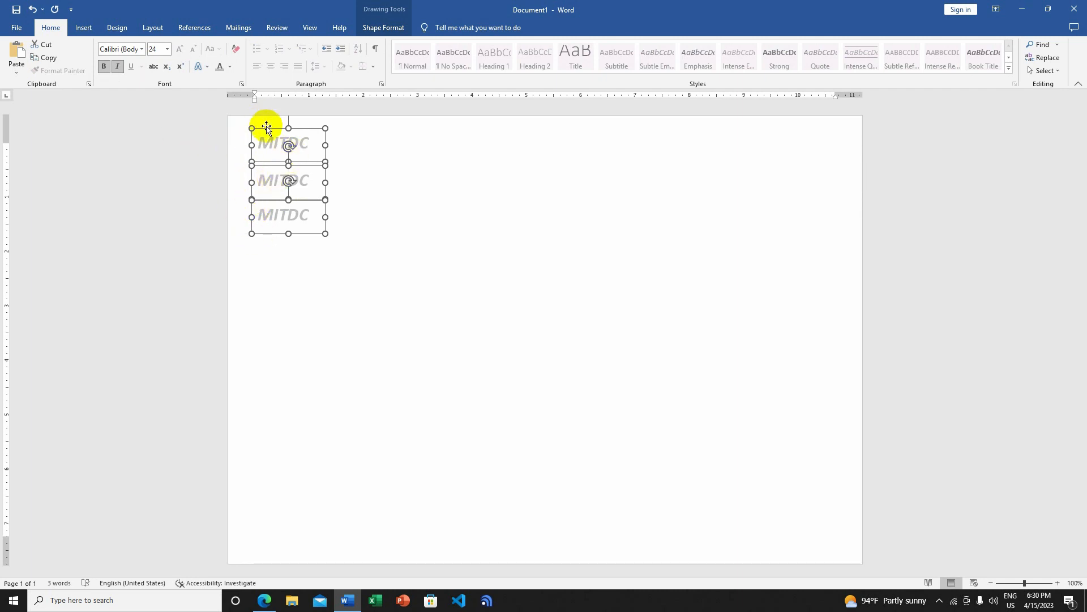
drag(267, 127, 263, 228)
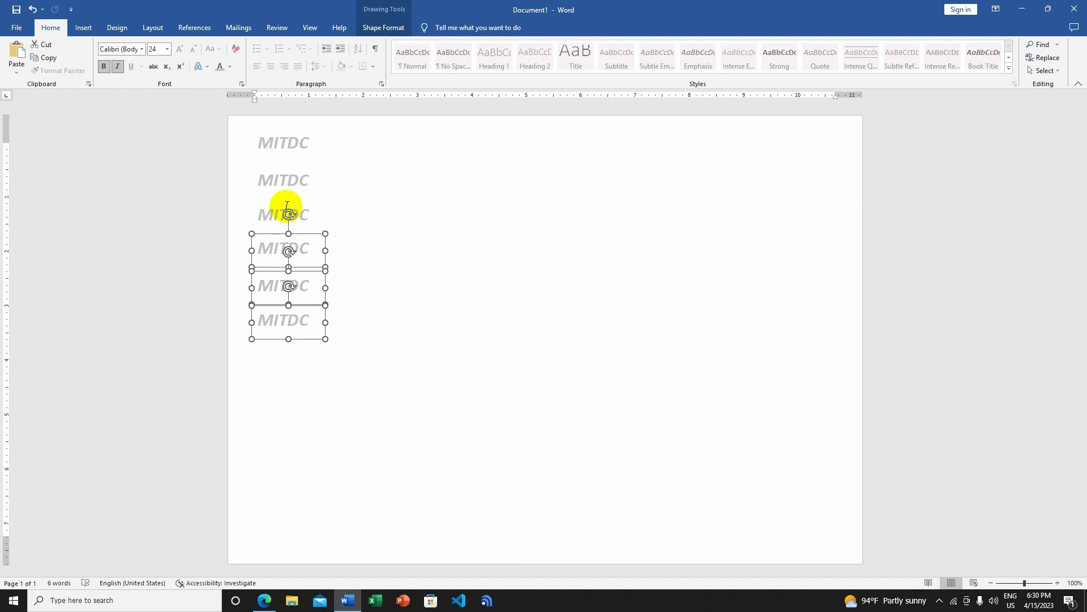
- Add the upper three MITDC boxes to the selection and duplicate all six directly below to fill the page height
shift+click(259, 205)
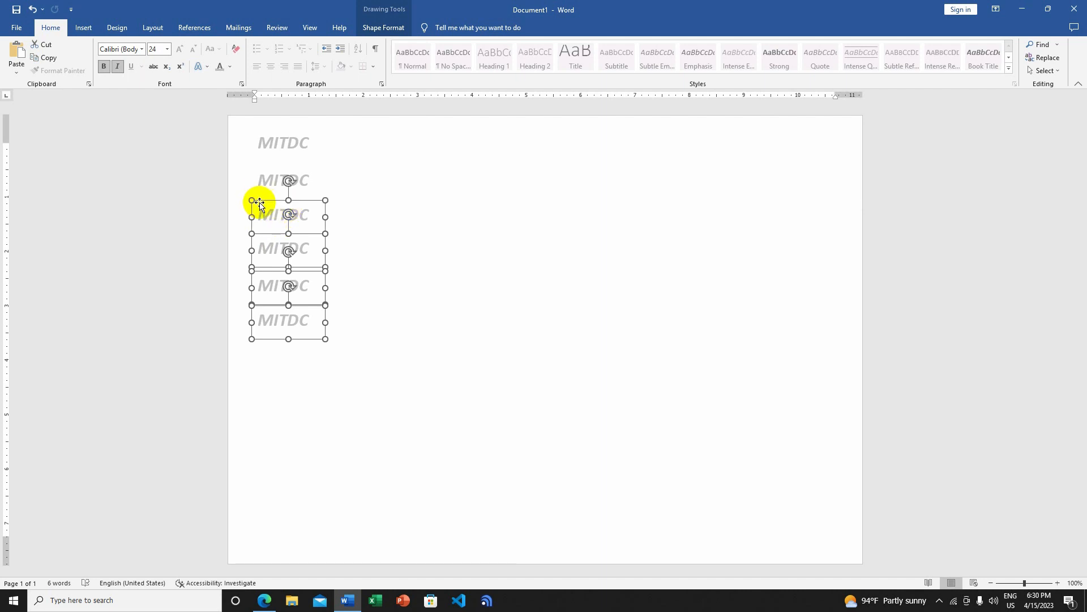
shift+click(257, 169)
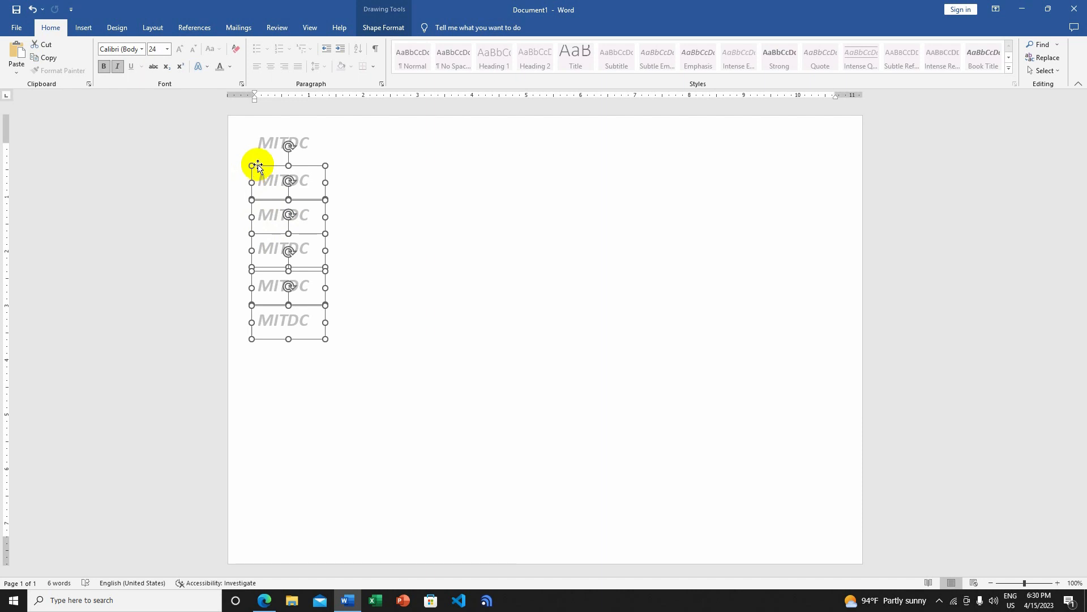
shift+click(250, 137)
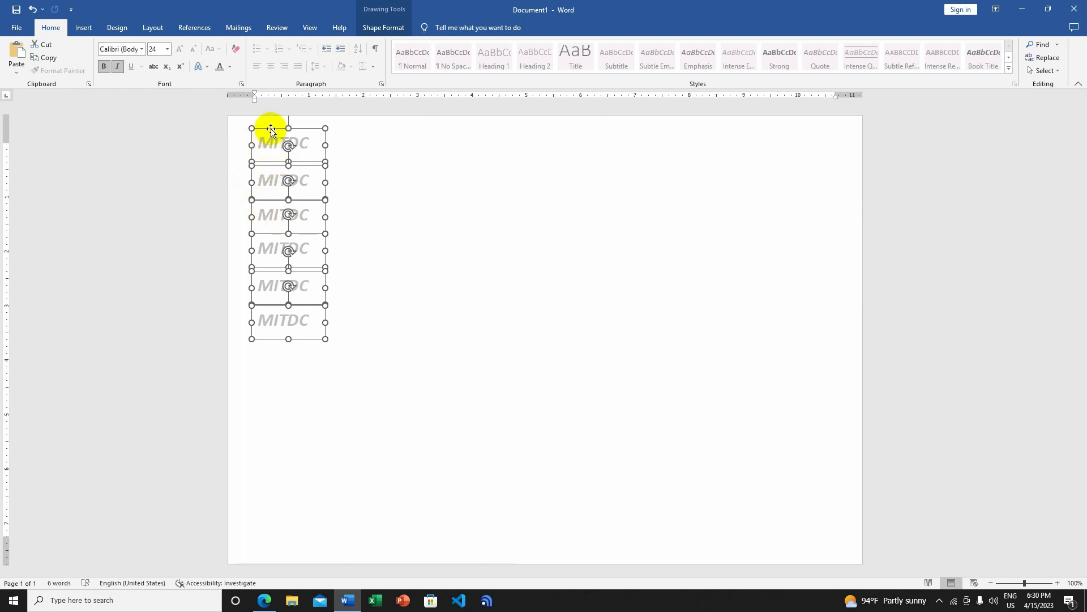
drag(271, 128, 268, 339)
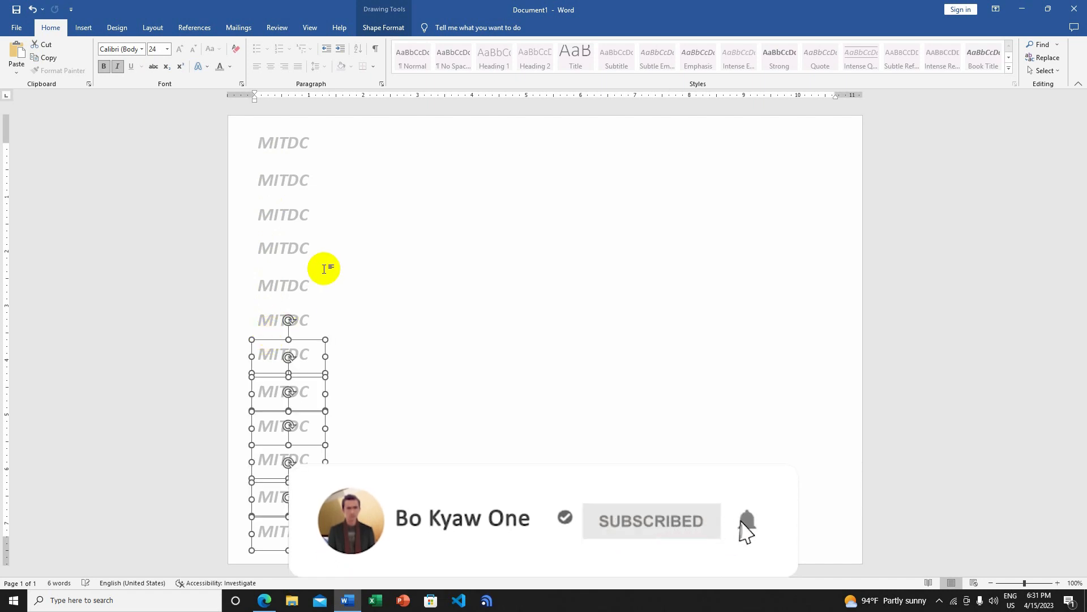
- Add the upper six MITDC text boxes to the selection and group all twelve into one column object
shift+click(258, 309)
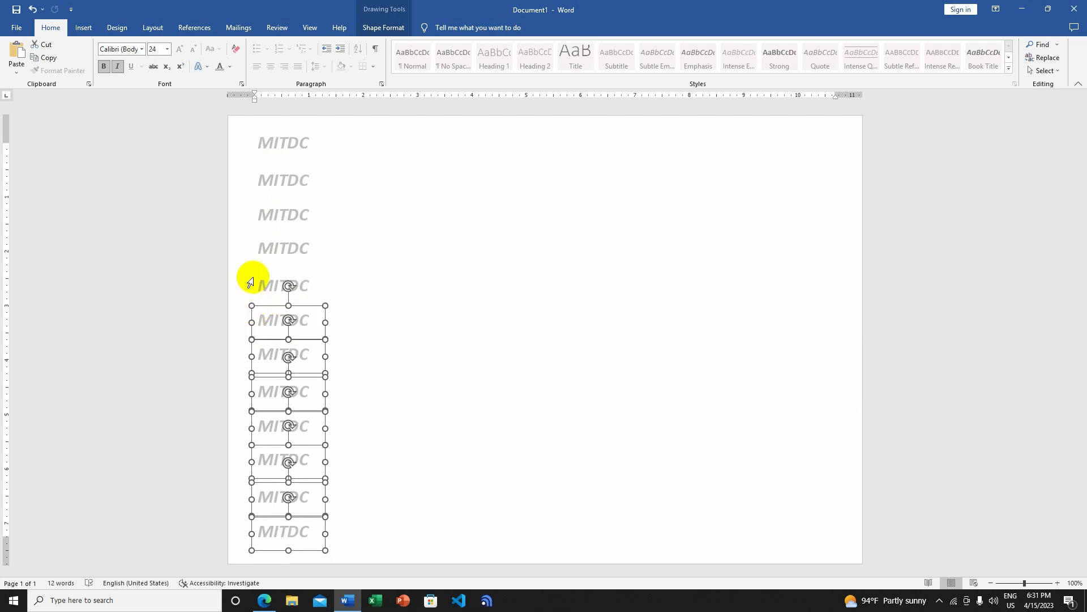
shift+click(255, 275)
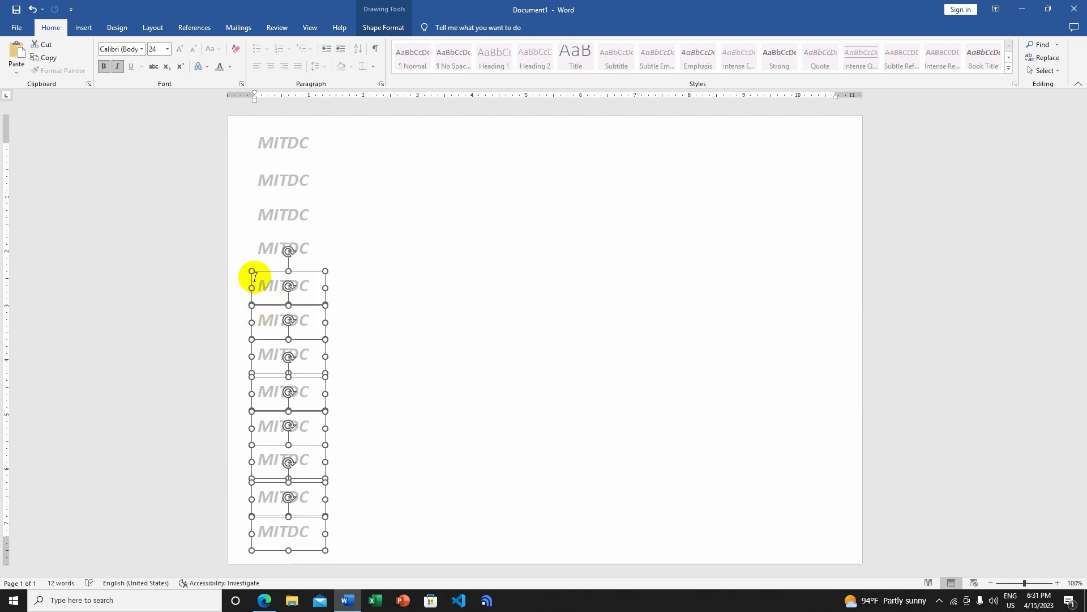
shift+click(254, 238)
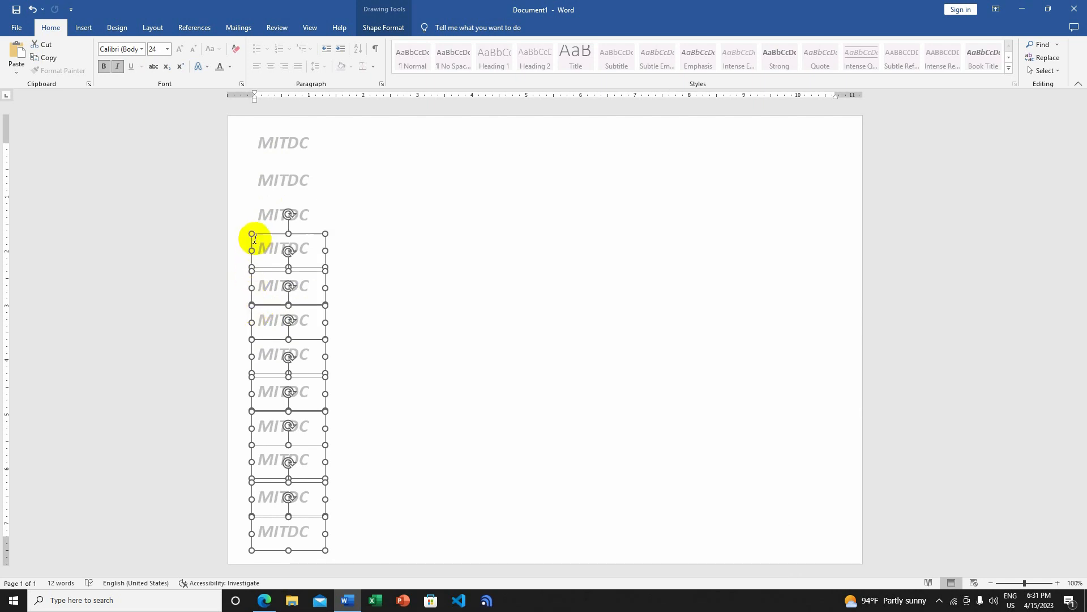
shift+click(255, 206)
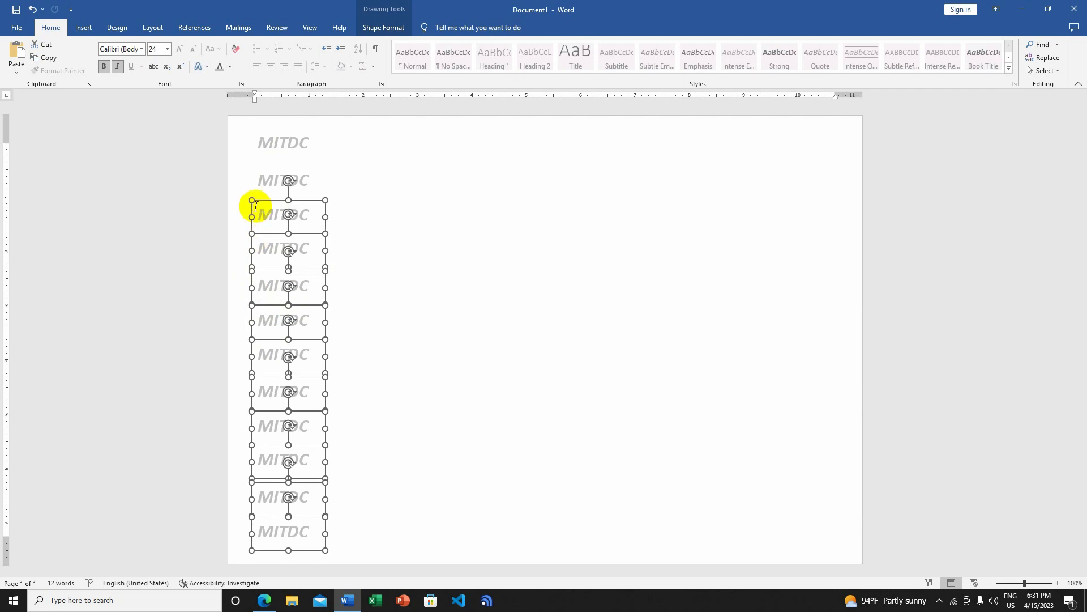
shift+click(257, 171)
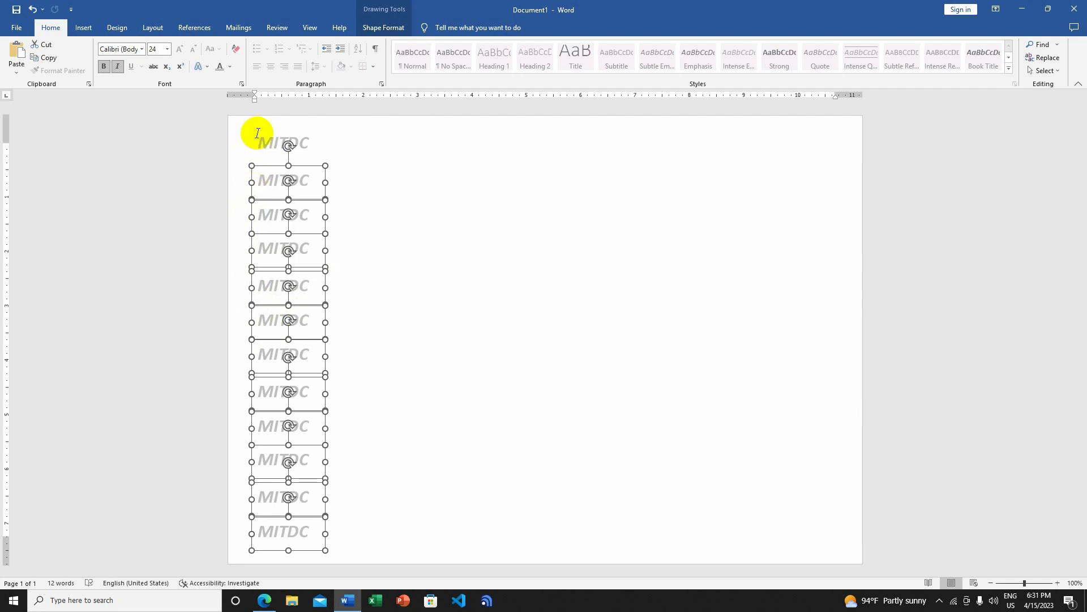
shift+click(257, 134)
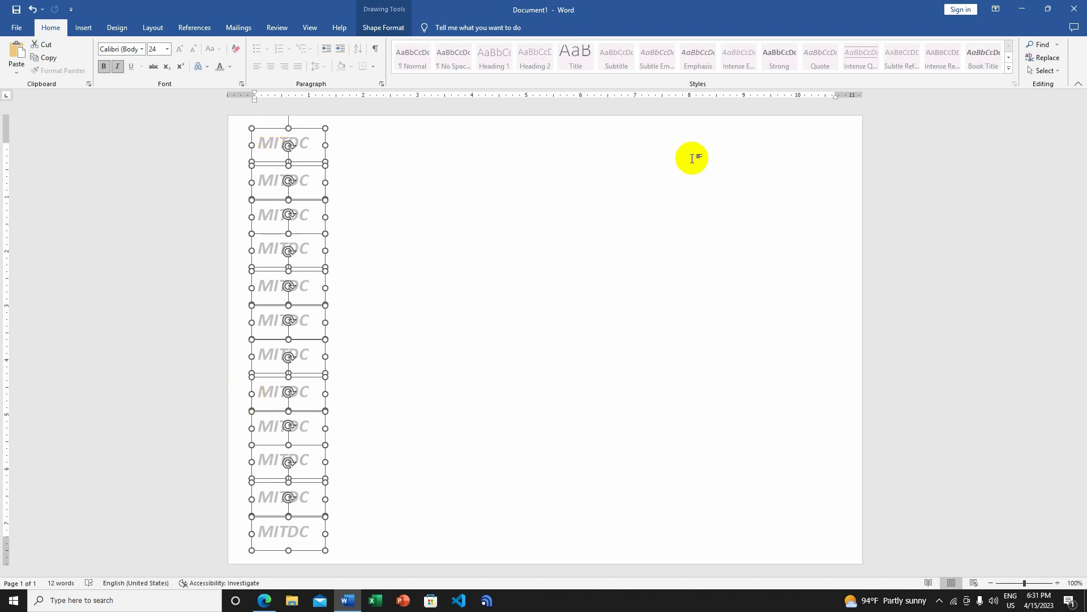
click(153, 28)
click(542, 59)
click(538, 72)
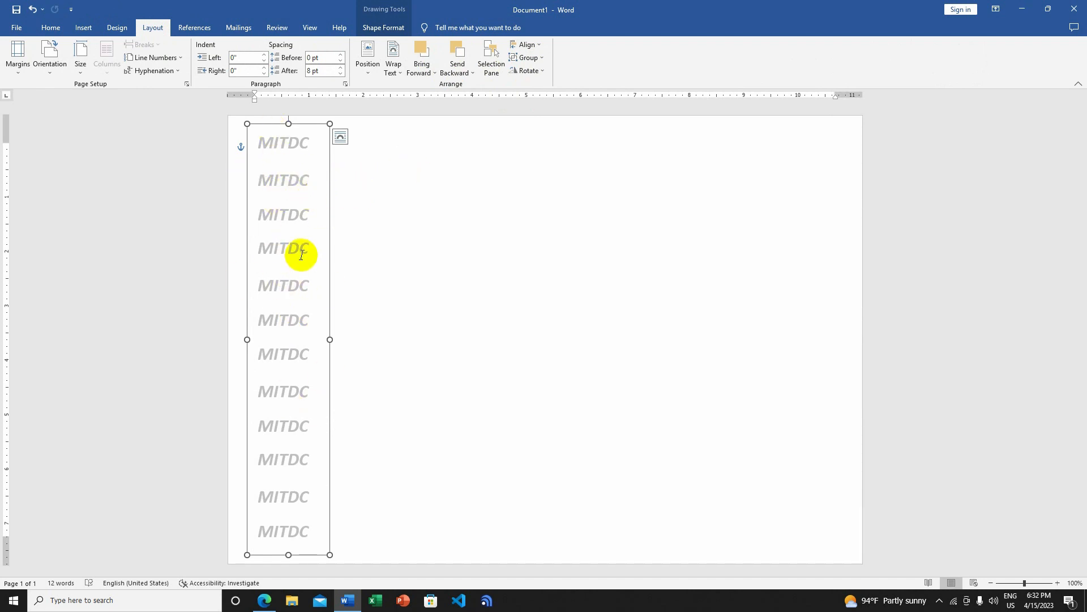
- Duplicate the grouped MITDC column beside the original, and duplicate both columns together to form four evenly aligned columns
key(ctrl+z)
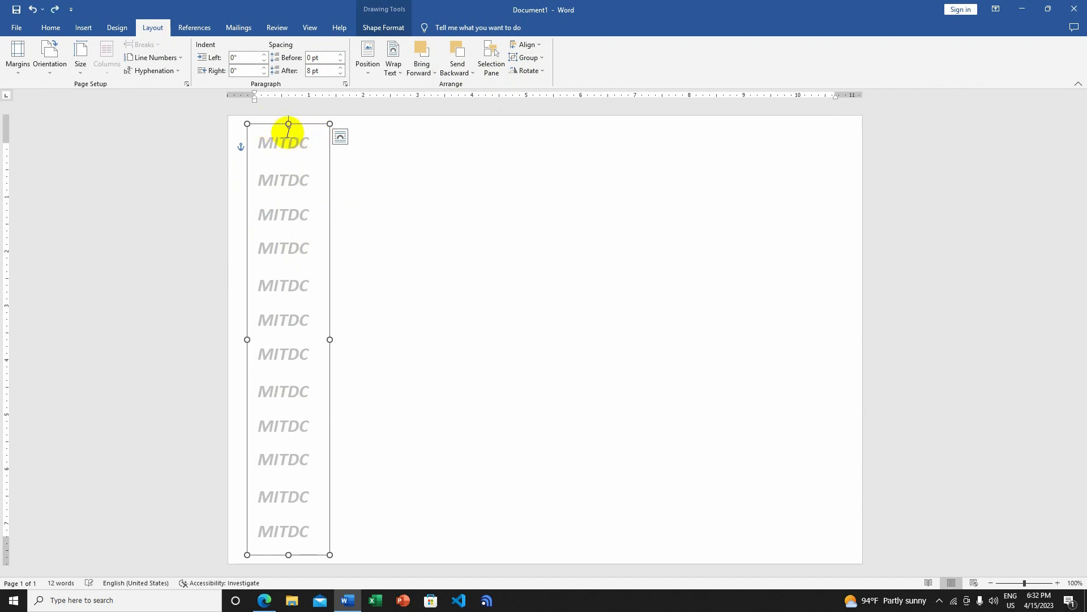
drag(271, 123, 416, 134)
key(ctrl+z)
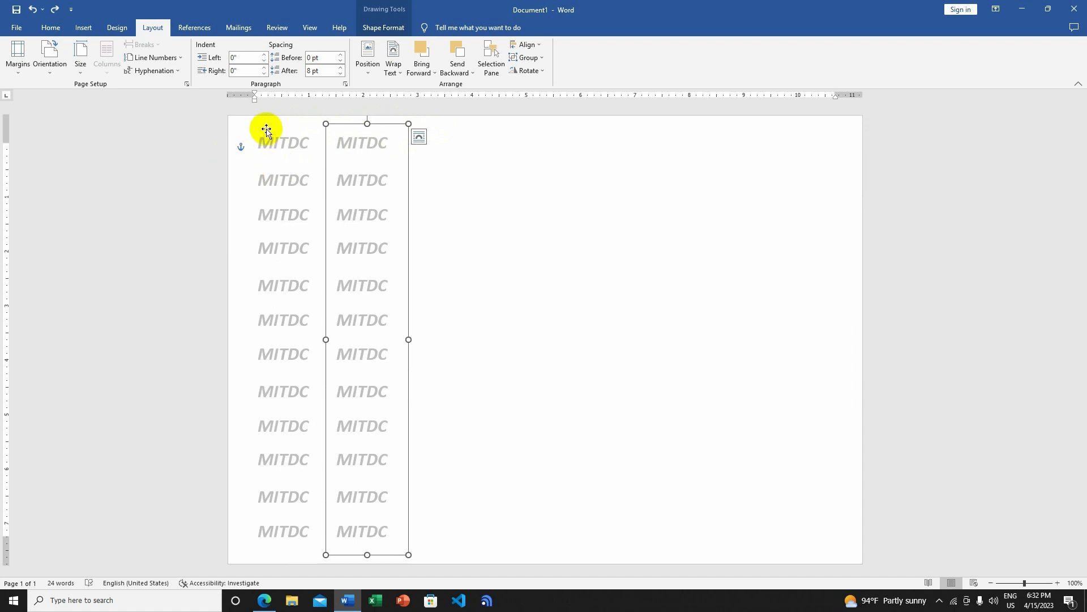
shift+click(266, 131)
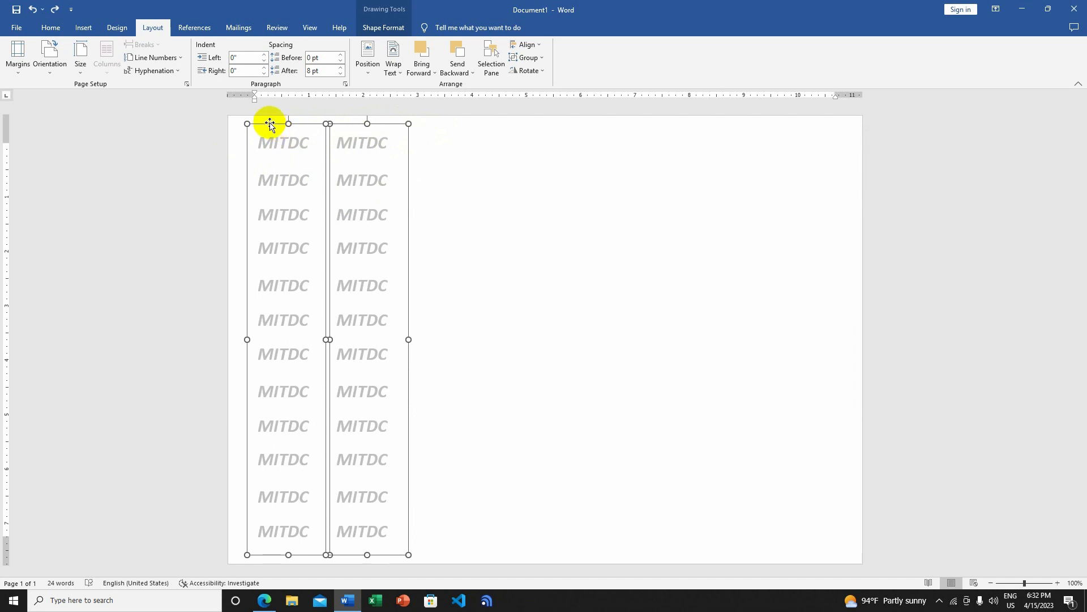
drag(270, 122, 416, 143)
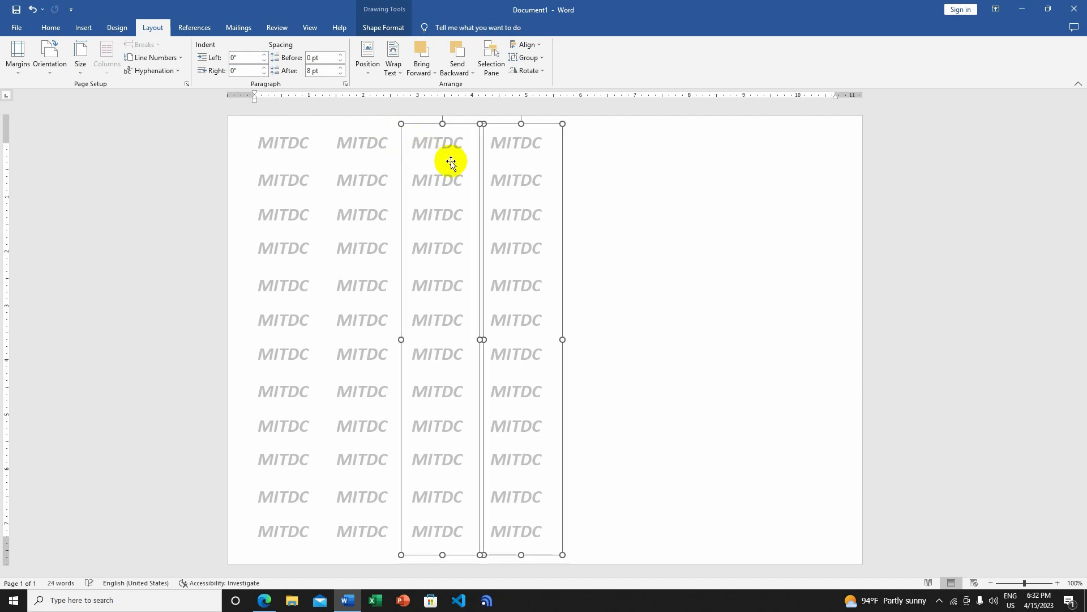
- Add the first two columns to the selection and duplicate all four alongside to fill the page width with eight columns
shift+click(344, 130)
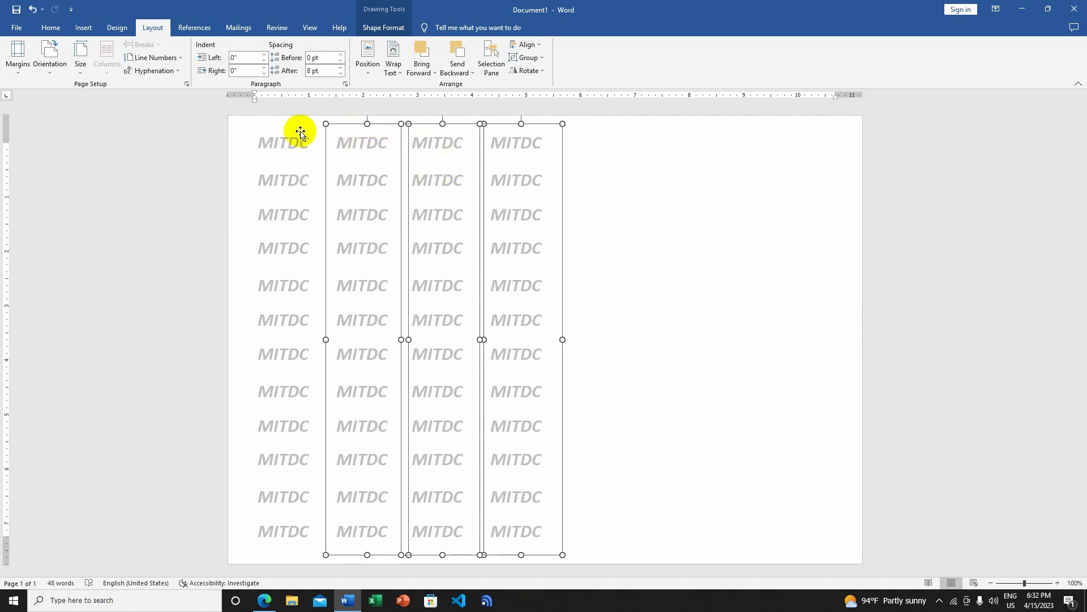
shift+click(269, 130)
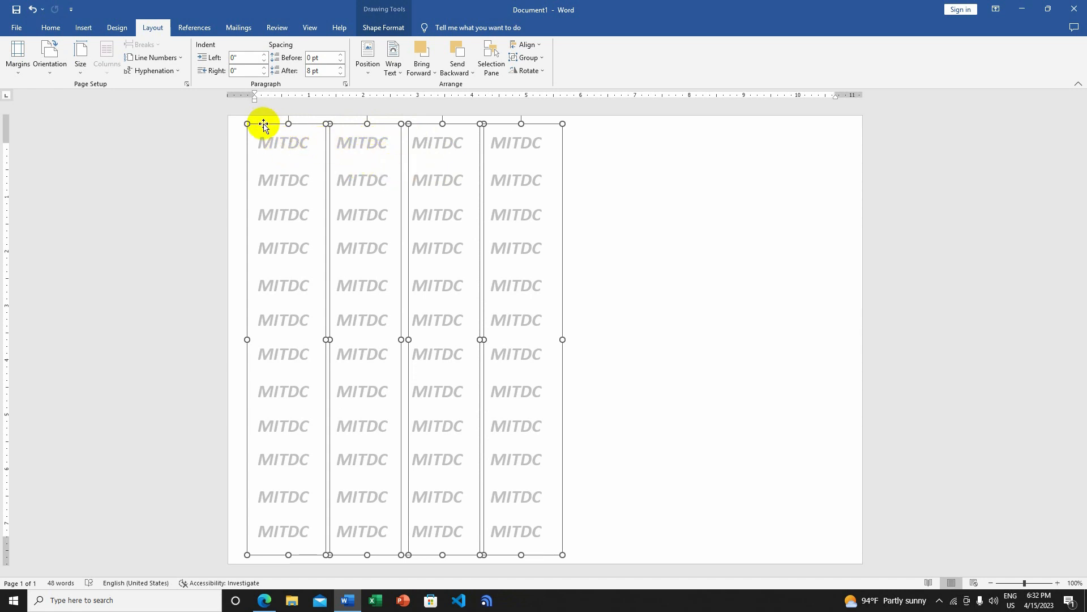
drag(266, 130, 558, 122)
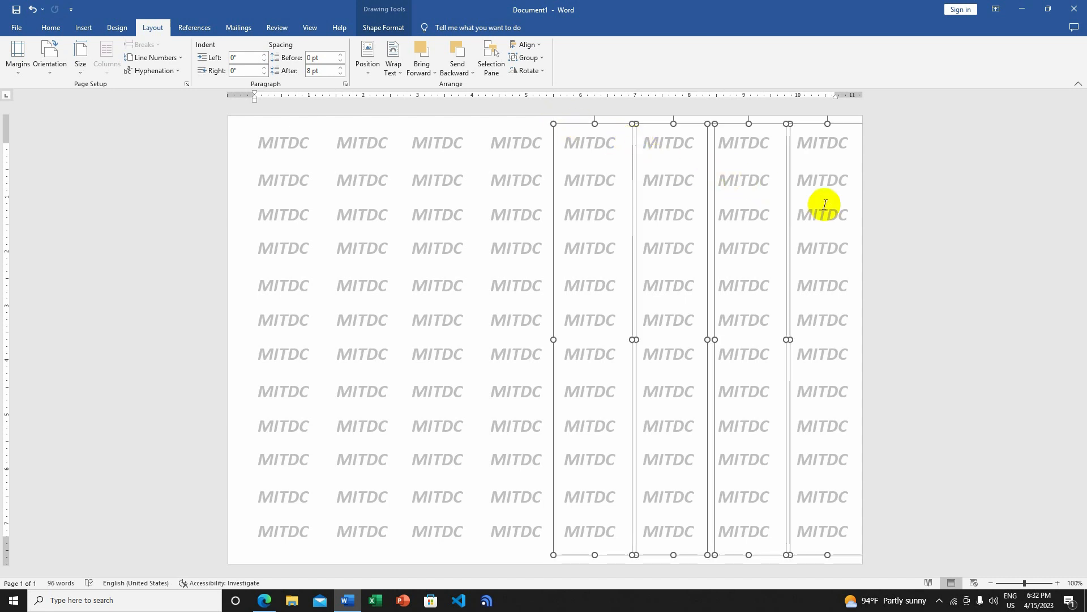
- Change the font color of the MITDC text in the fourth row, fifth column to green
click(432, 140)
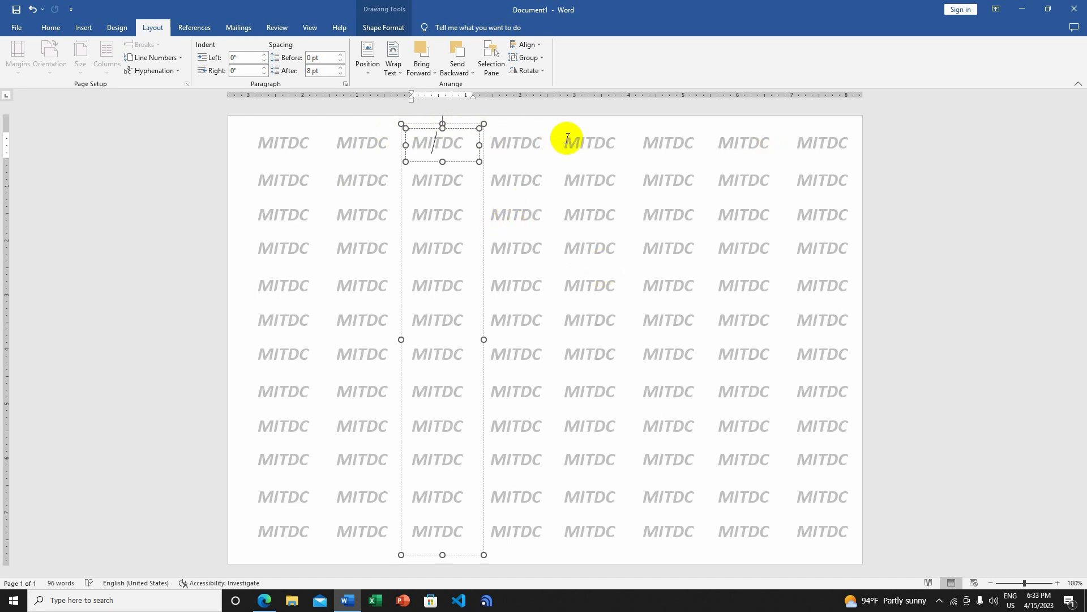
click(575, 246)
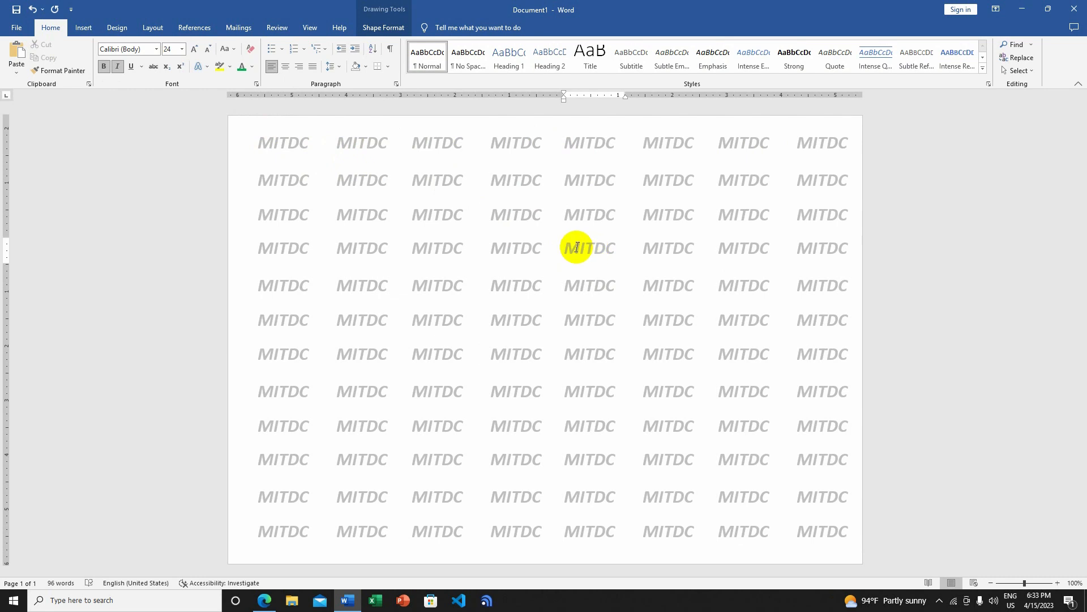
drag(568, 245, 617, 245)
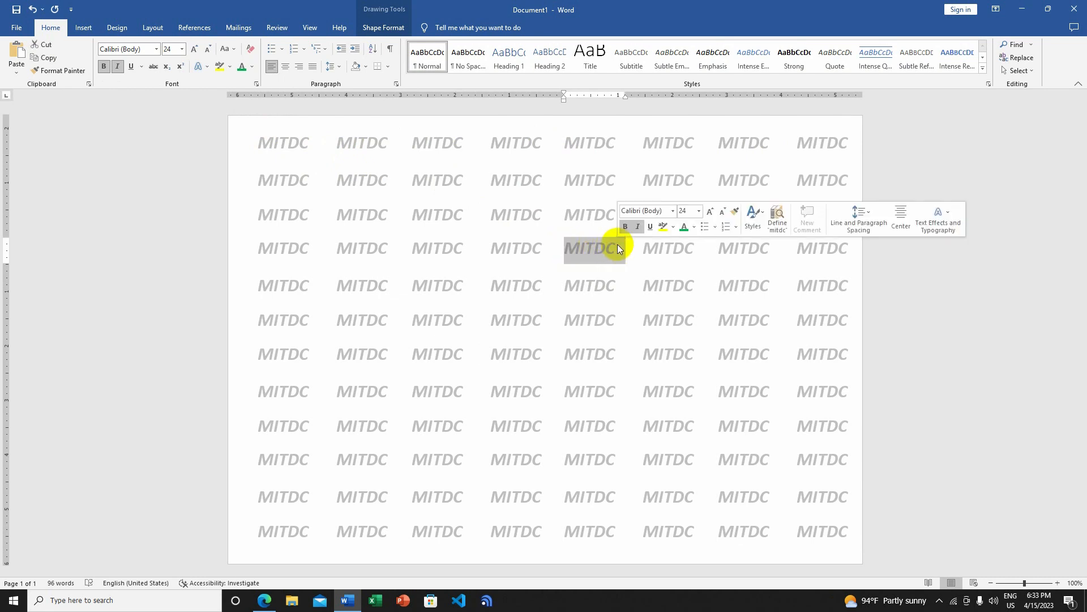
click(684, 228)
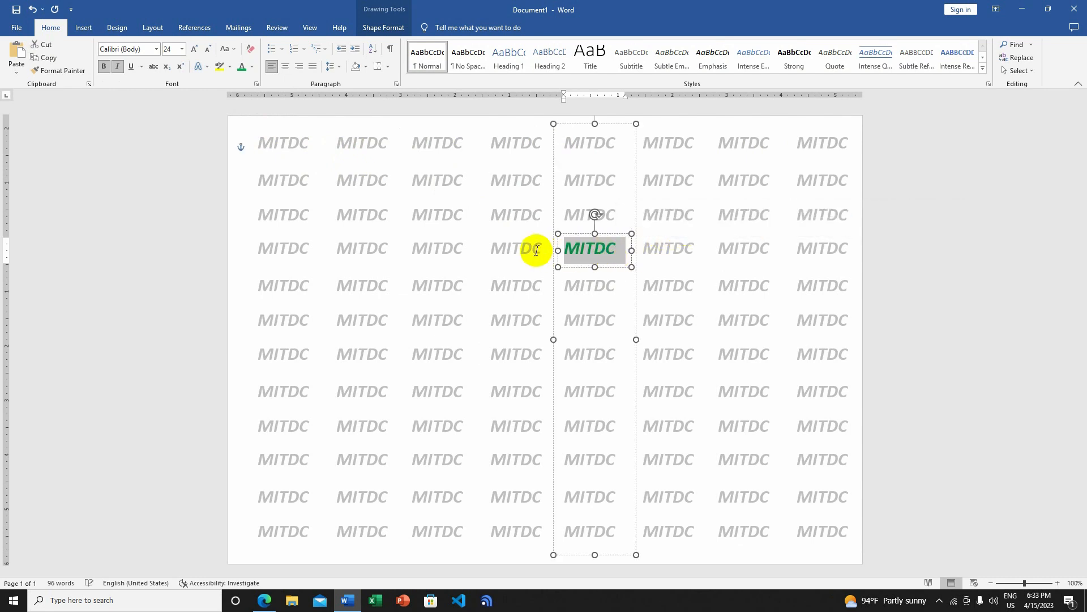
- Change the font color of the MITDC text in the fourth row, fourth column to standard red
drag(491, 247, 529, 247)
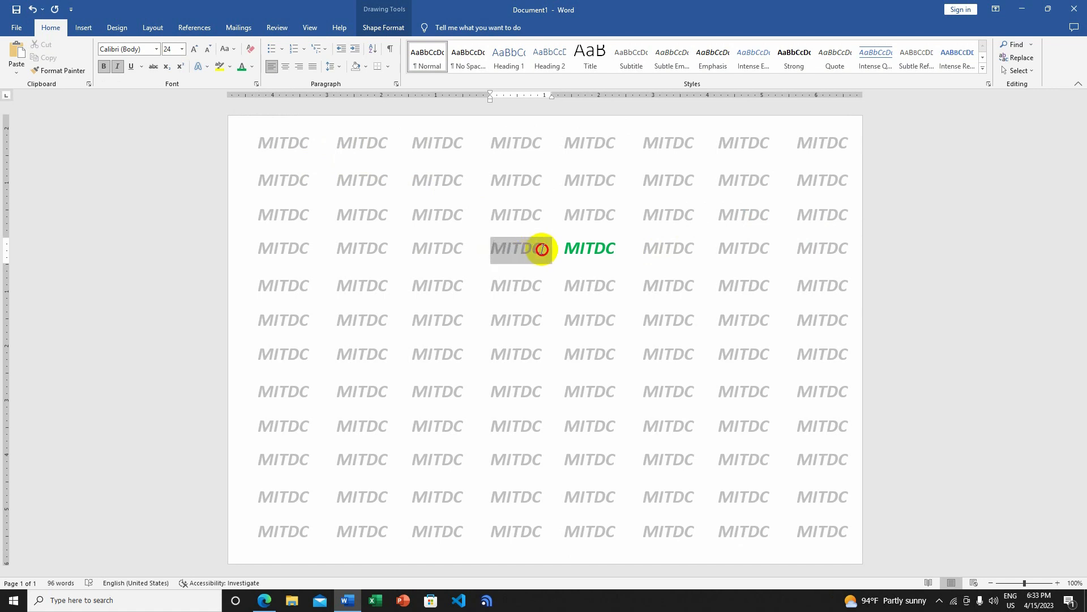
click(618, 230)
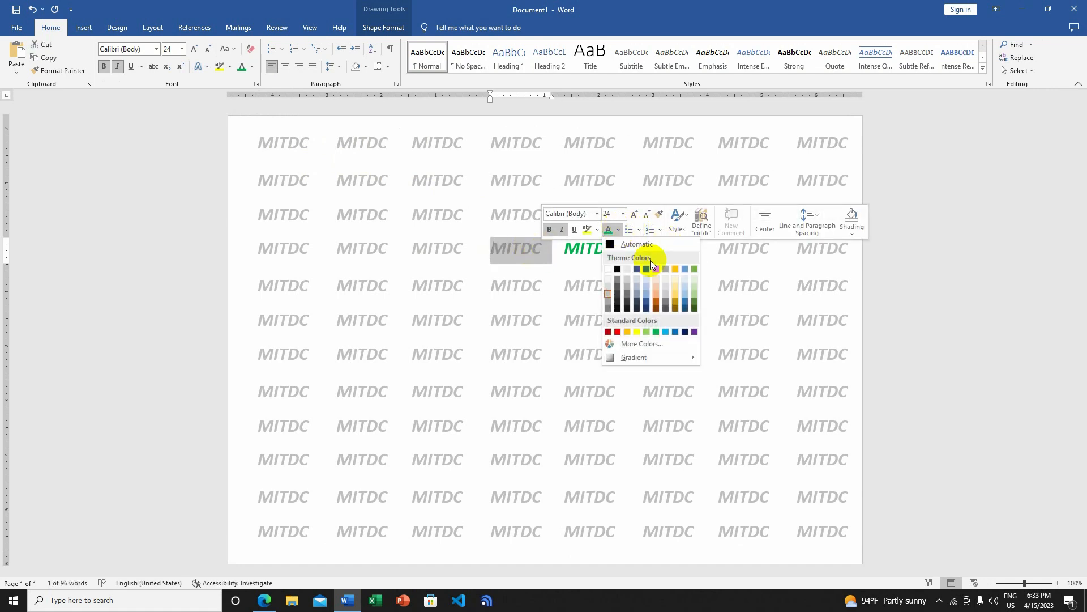
click(618, 331)
click(541, 301)
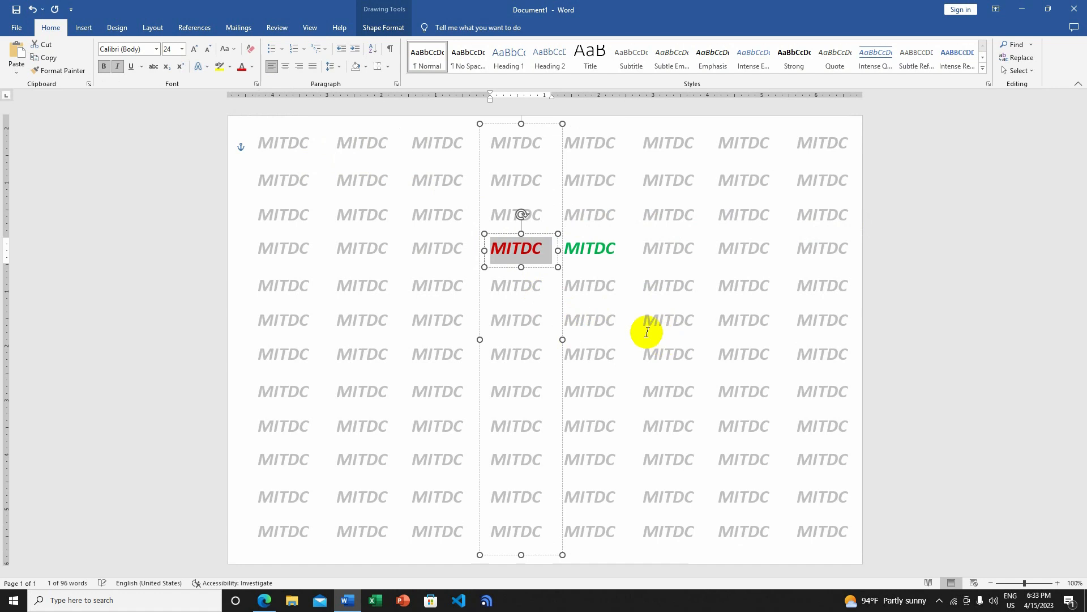
drag(724, 351, 777, 354)
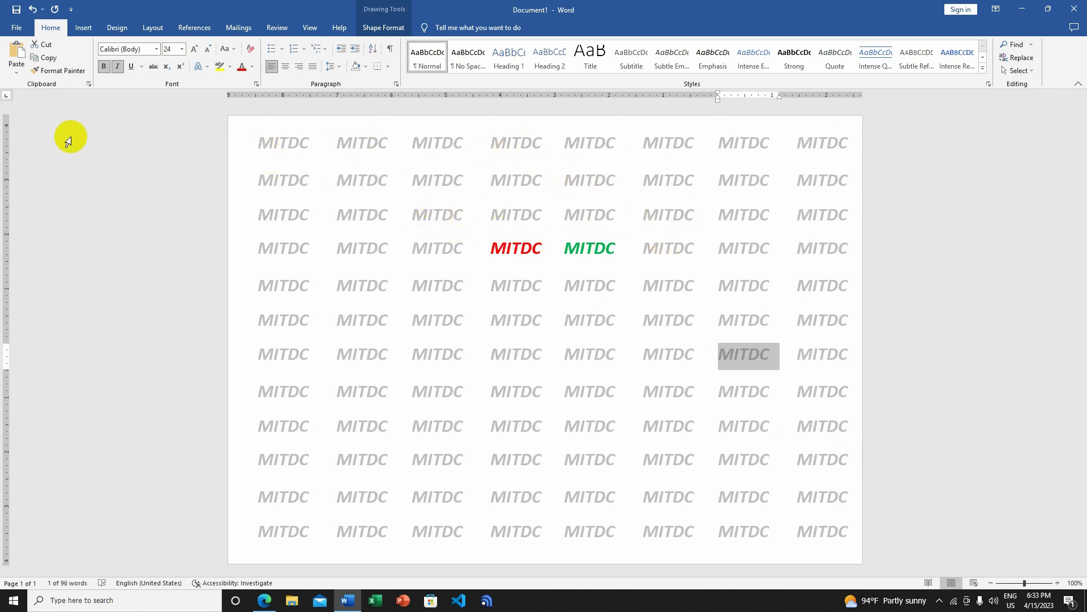
- Set up a Box page border for the whole document with a 3 pt thick line style in red
click(123, 27)
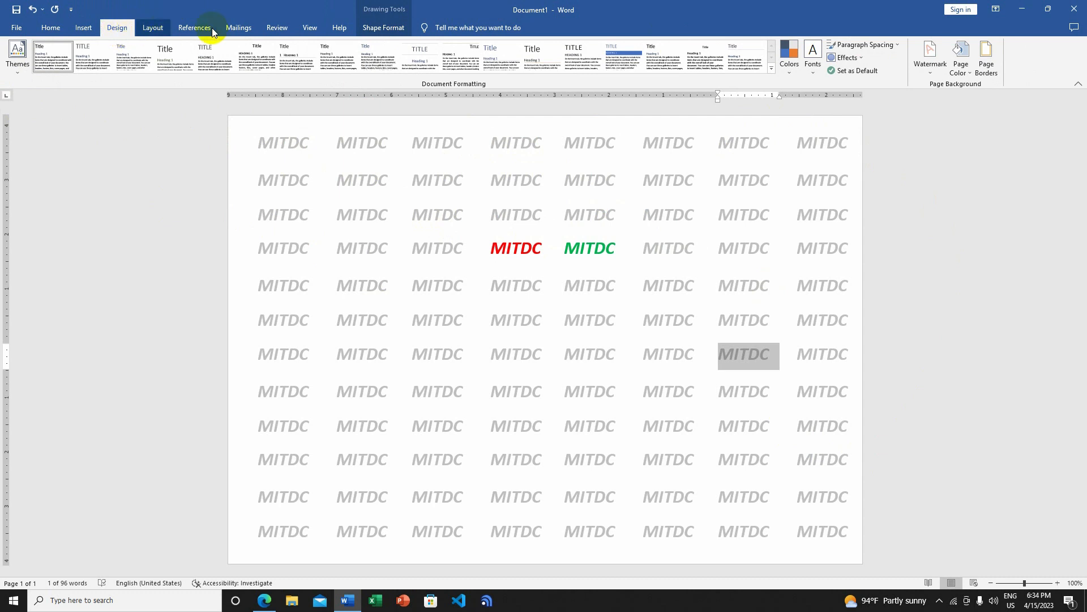
click(988, 69)
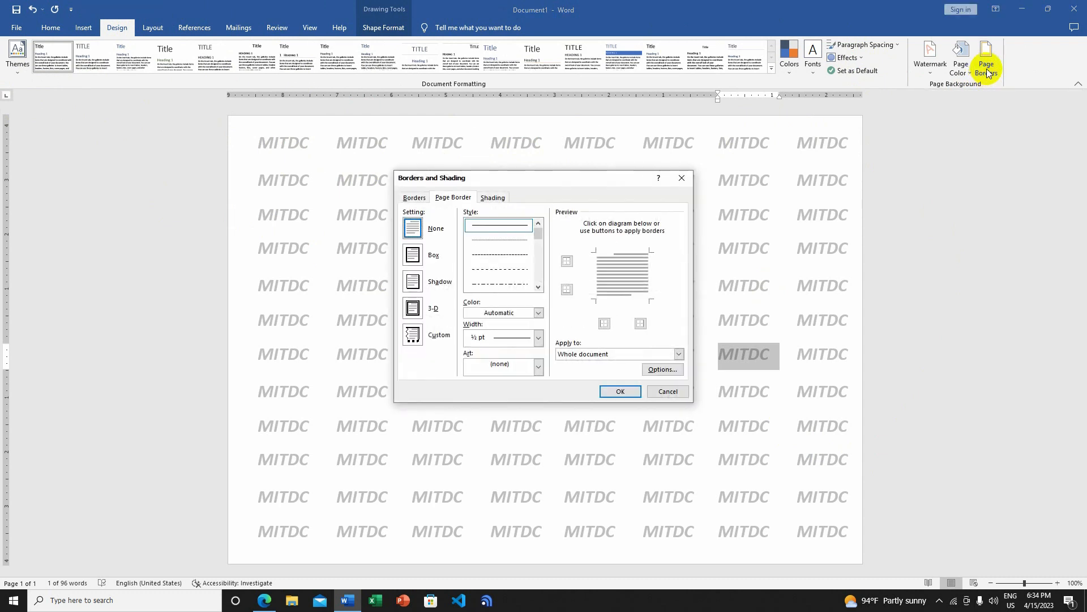
mouse_move(579, 181)
mouse_down()
mouse_move(549, 189)
mouse_move(229, 146)
mouse_up()
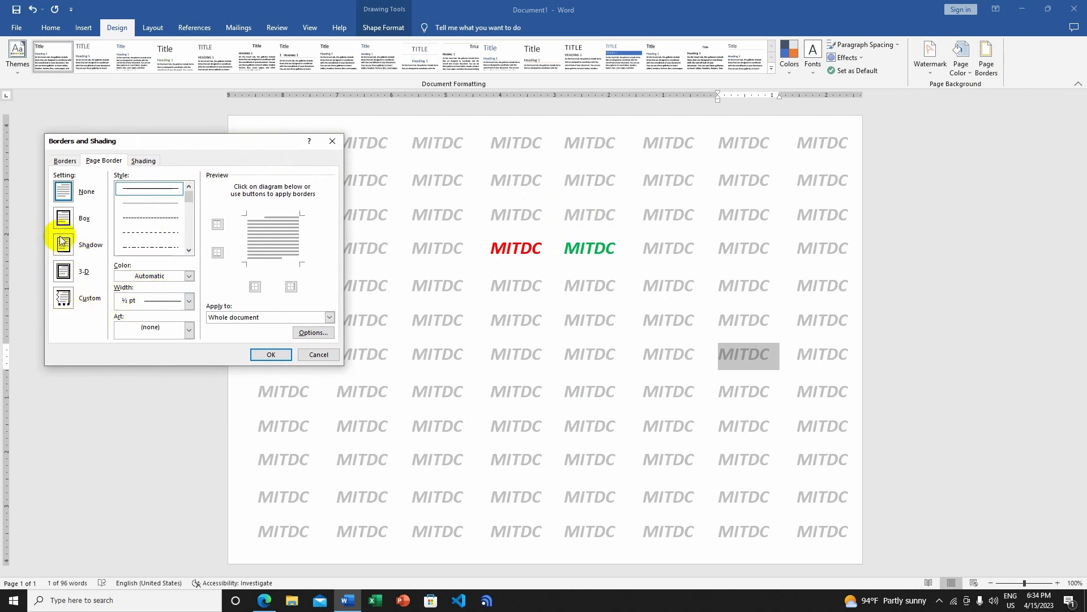
click(65, 218)
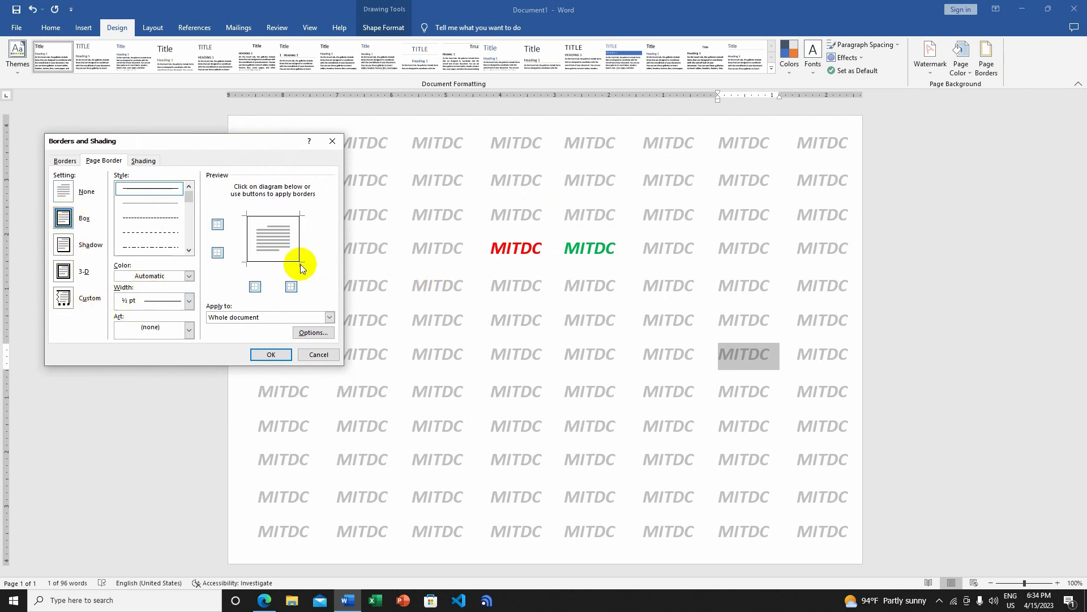
mouse_move(192, 199)
mouse_down()
mouse_move(190, 243)
mouse_move(195, 213)
mouse_up()
click(175, 206)
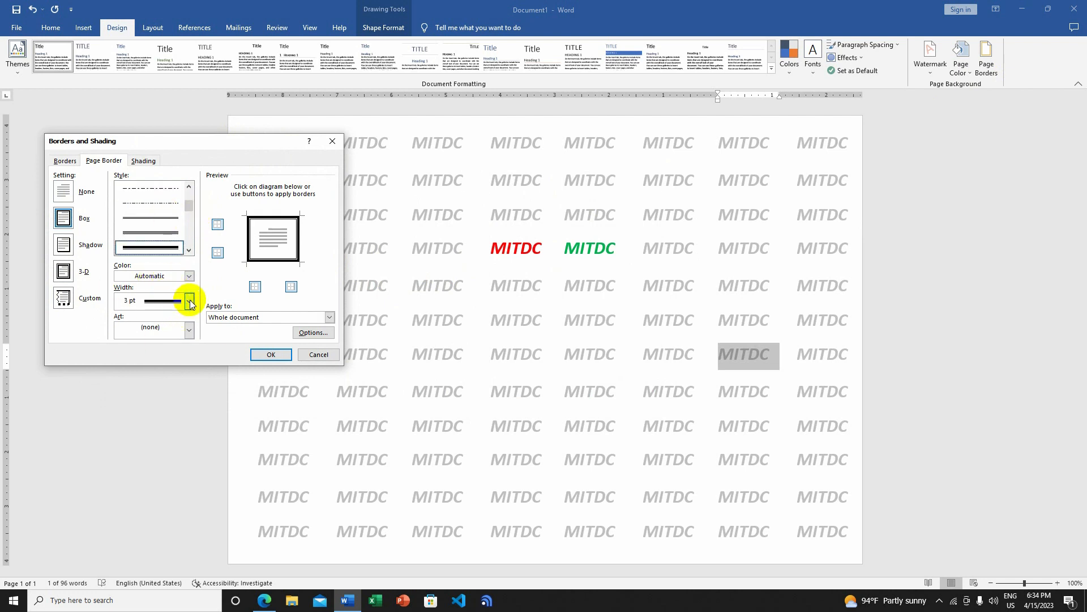
click(189, 275)
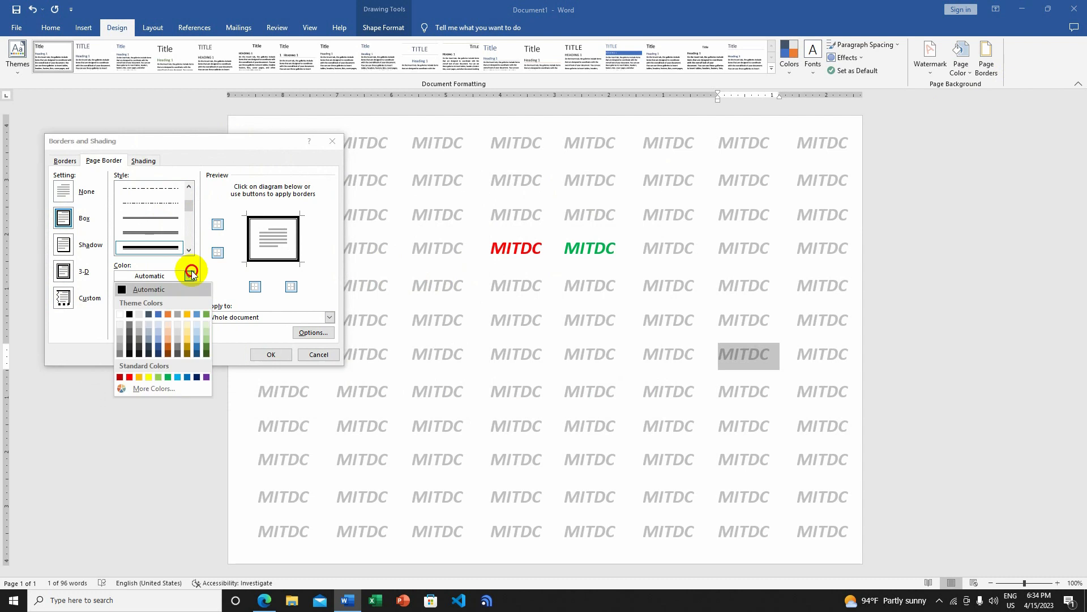
click(128, 376)
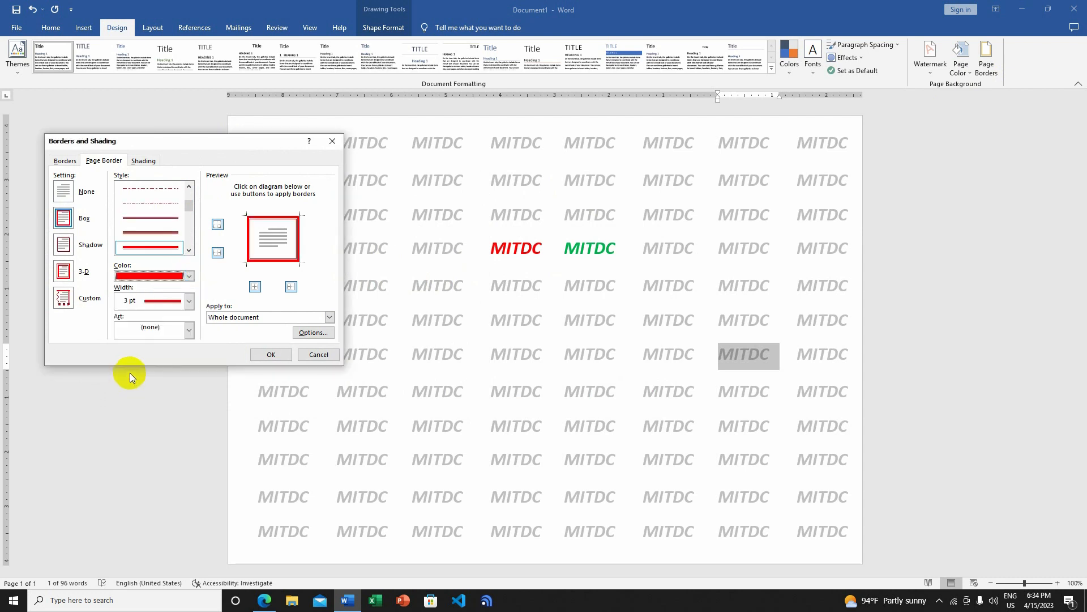
- Choose the rough-edged solid line near the end of the border art choices and apply the red page border
click(187, 332)
scroll(193, 374, down, 2)
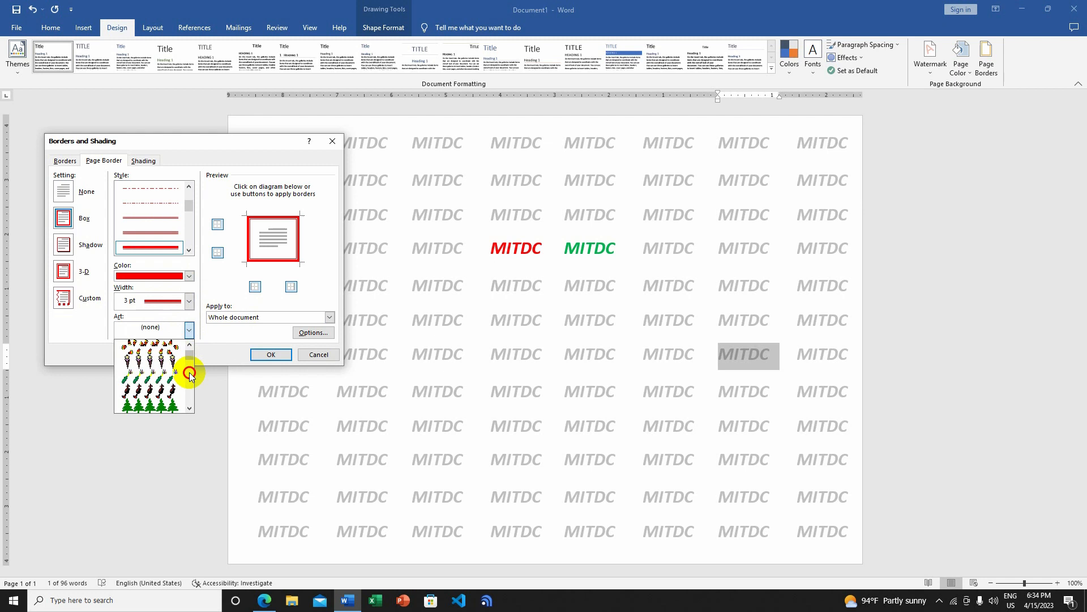
drag(192, 356, 187, 378)
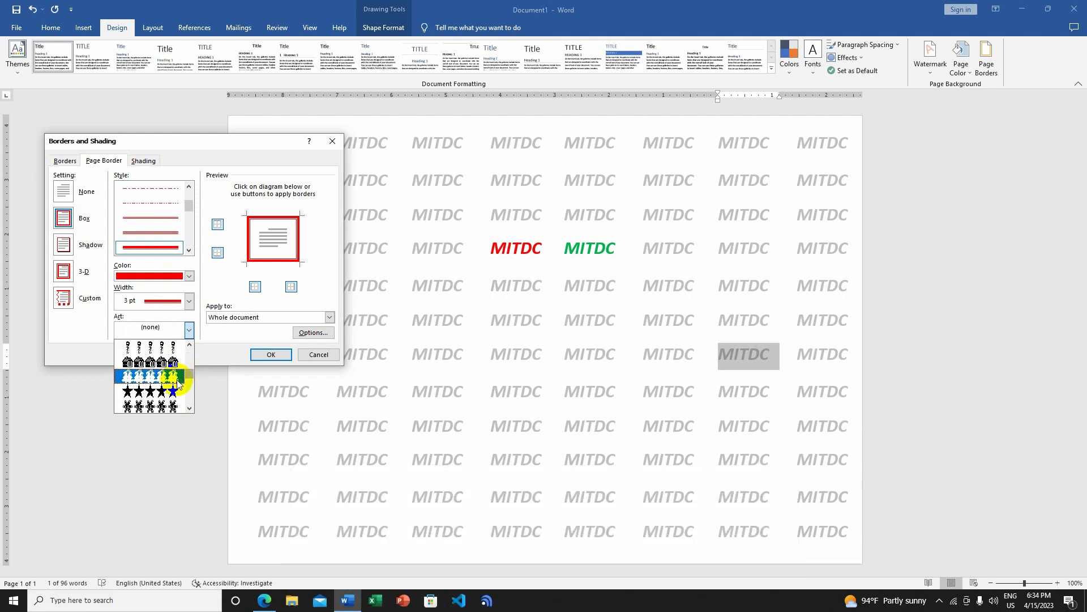
scroll(190, 378, down, 12)
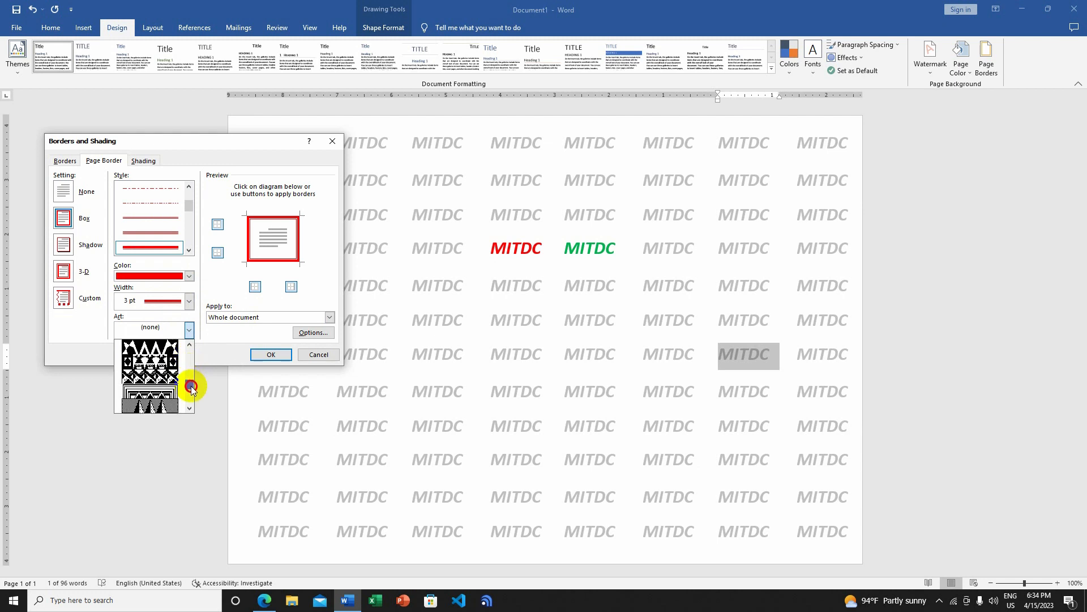
drag(191, 390, 190, 408)
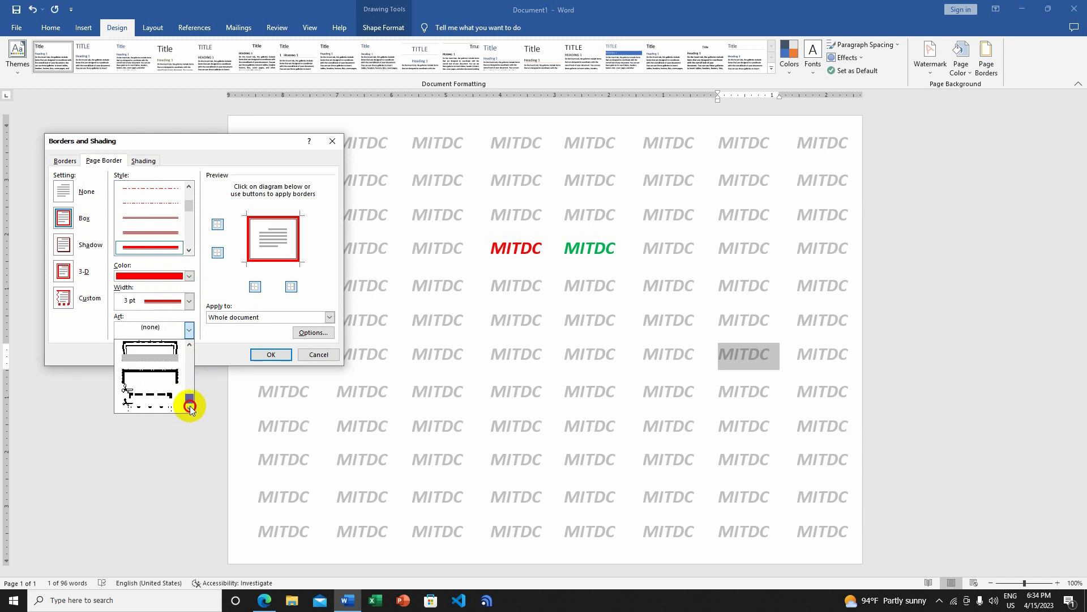
click(162, 382)
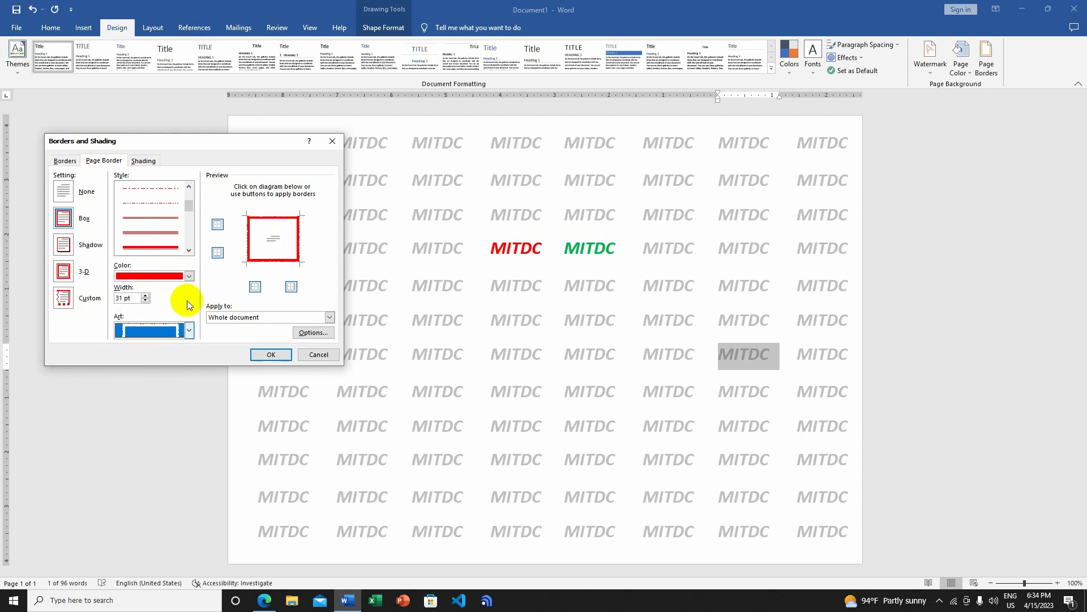
click(270, 355)
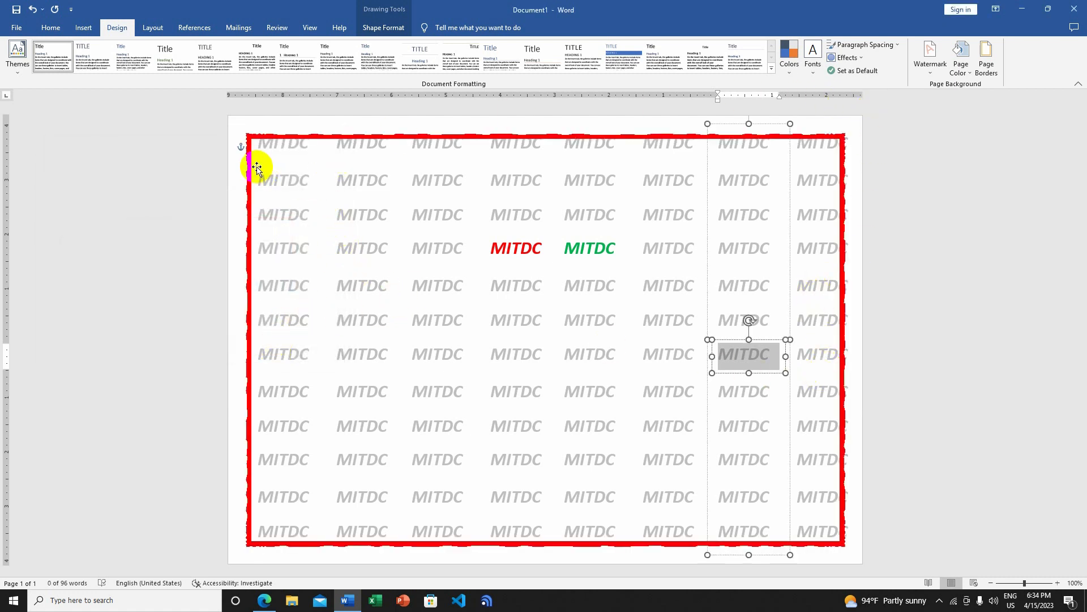
- Change the whole document's page border to the red apples art
double_click(772, 146)
drag(189, 186, 190, 247)
click(178, 228)
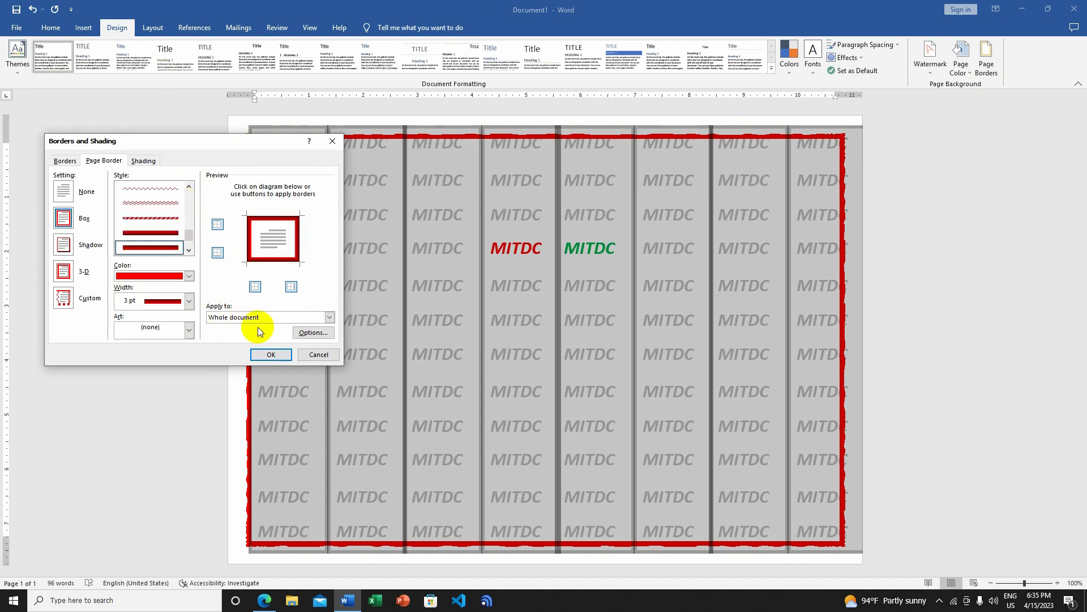
click(190, 331)
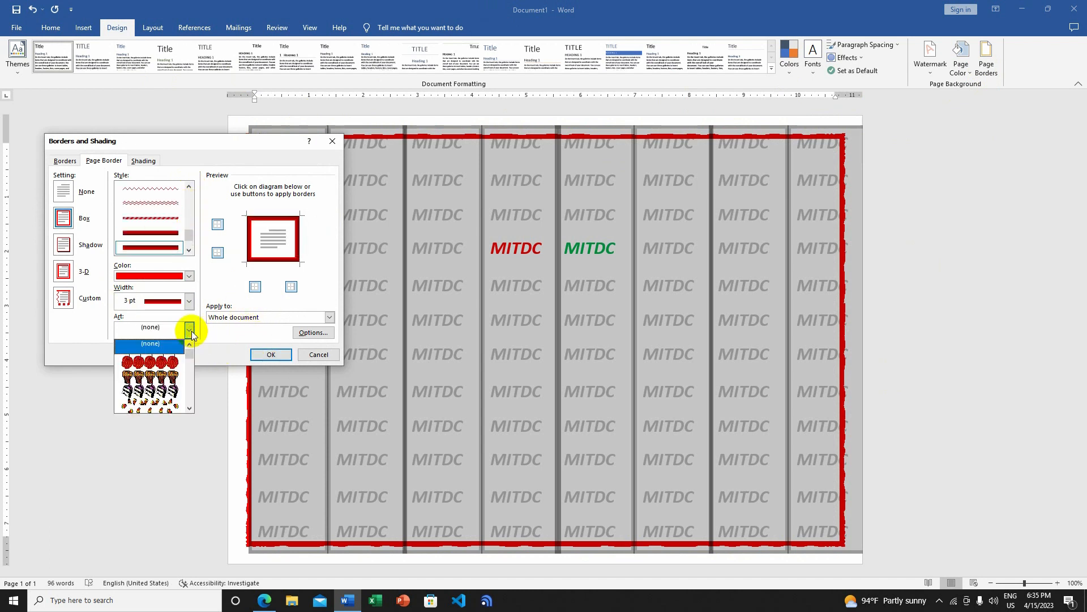
click(170, 359)
click(270, 355)
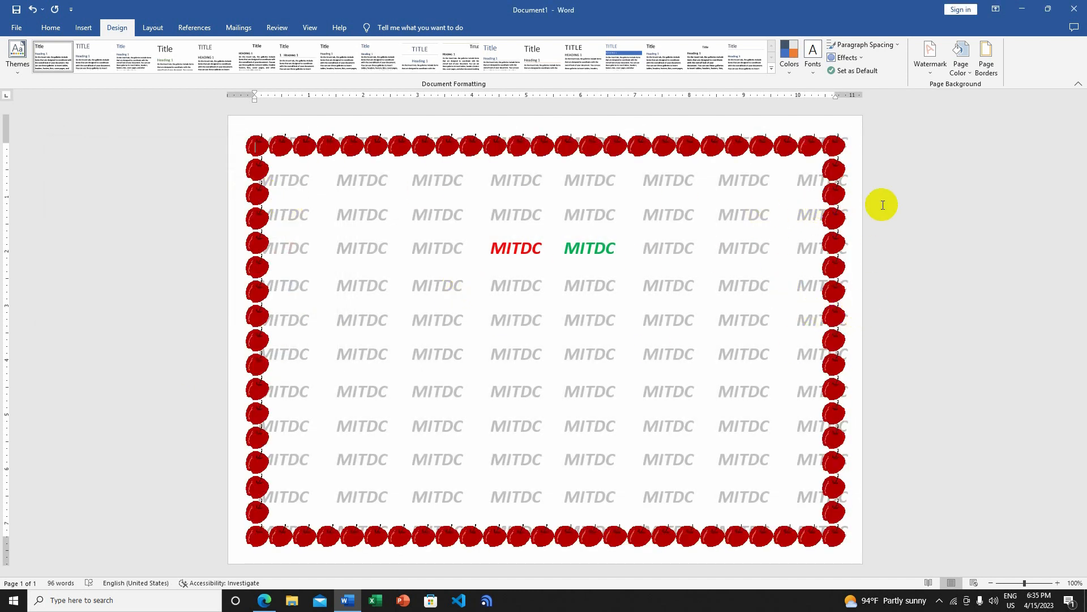
click(570, 538)
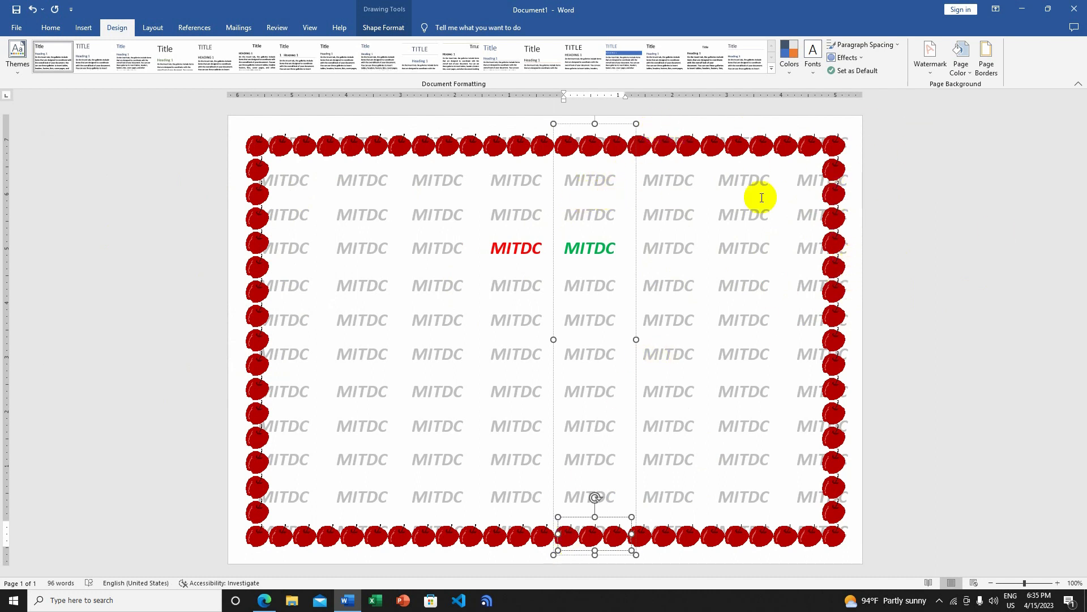
- Remove the page border from the whole document by applying the None setting
click(84, 28)
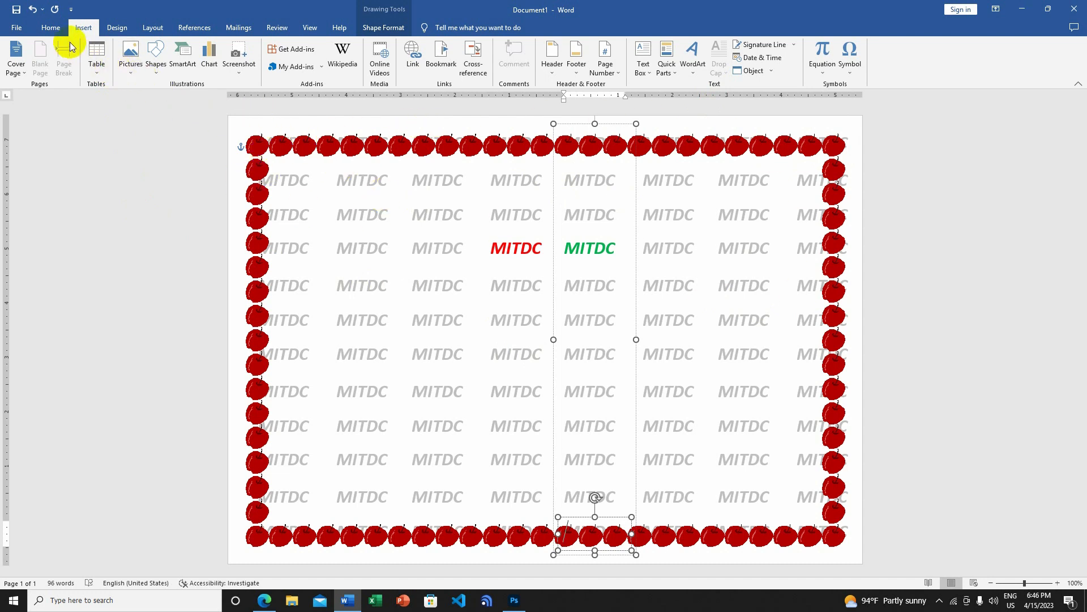
click(116, 28)
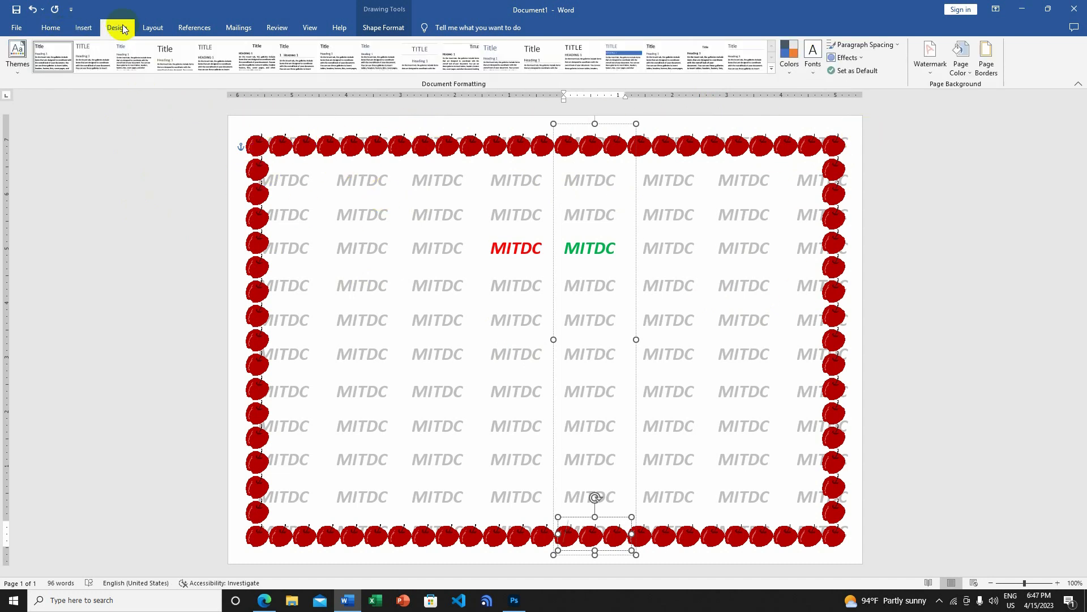
click(985, 74)
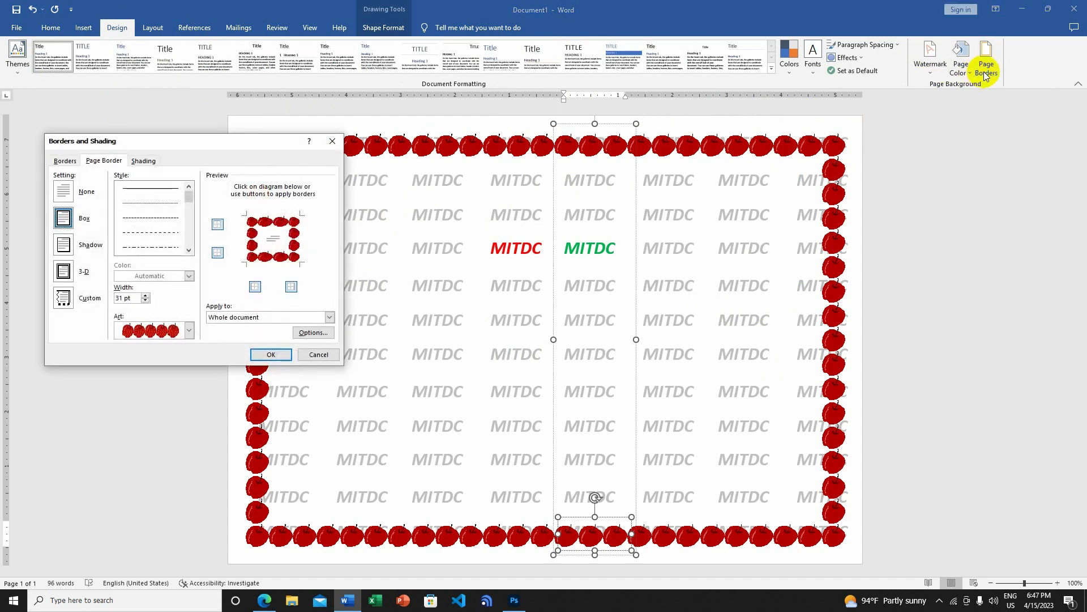
click(61, 188)
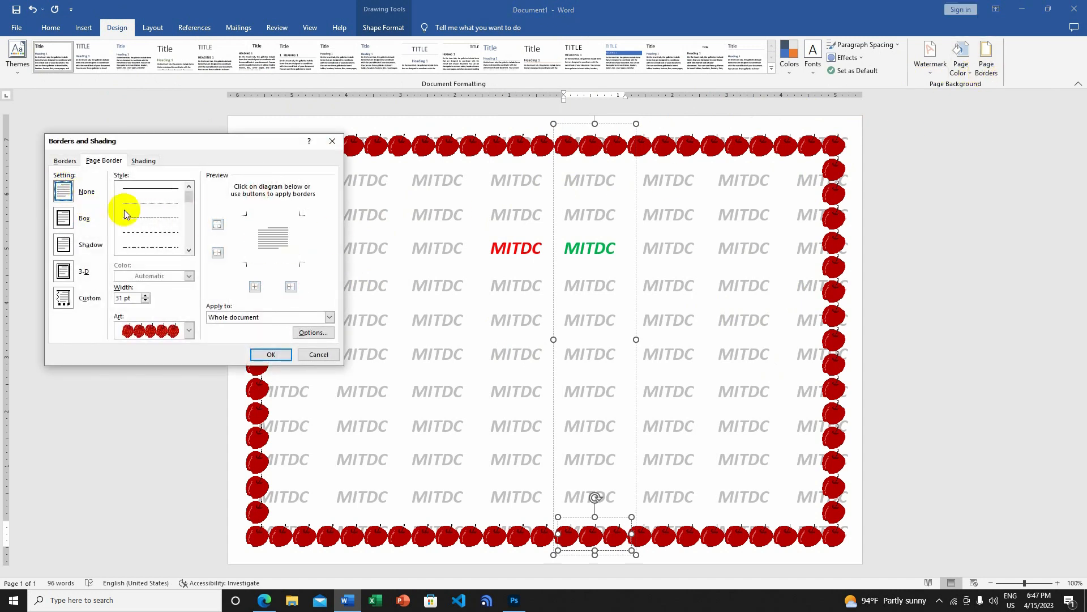
click(271, 354)
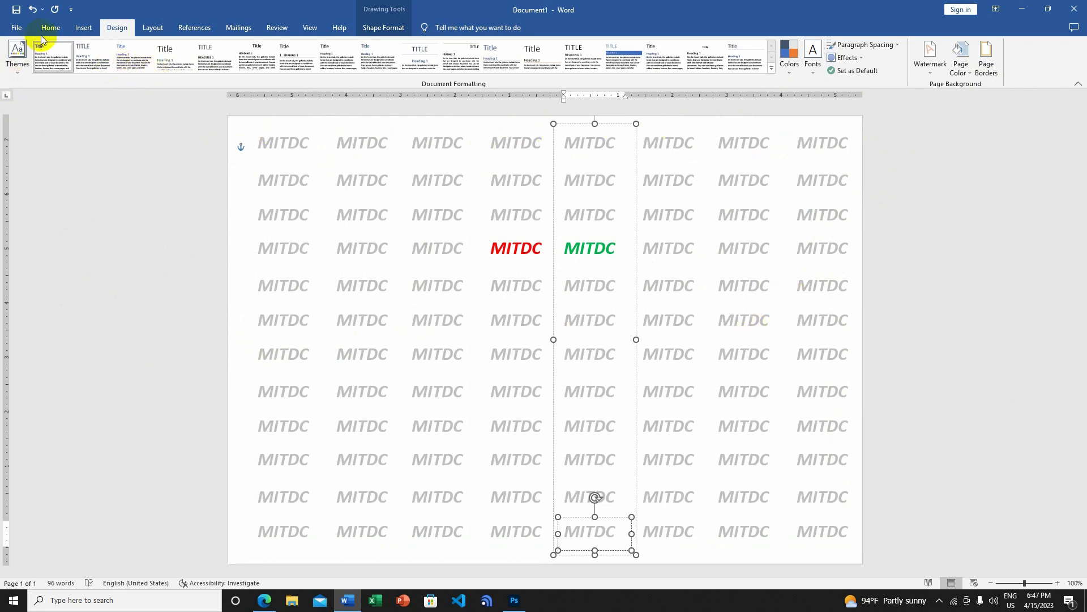
- Insert the picture 001_Frame A4.png from the Desktop folder of this device
click(84, 28)
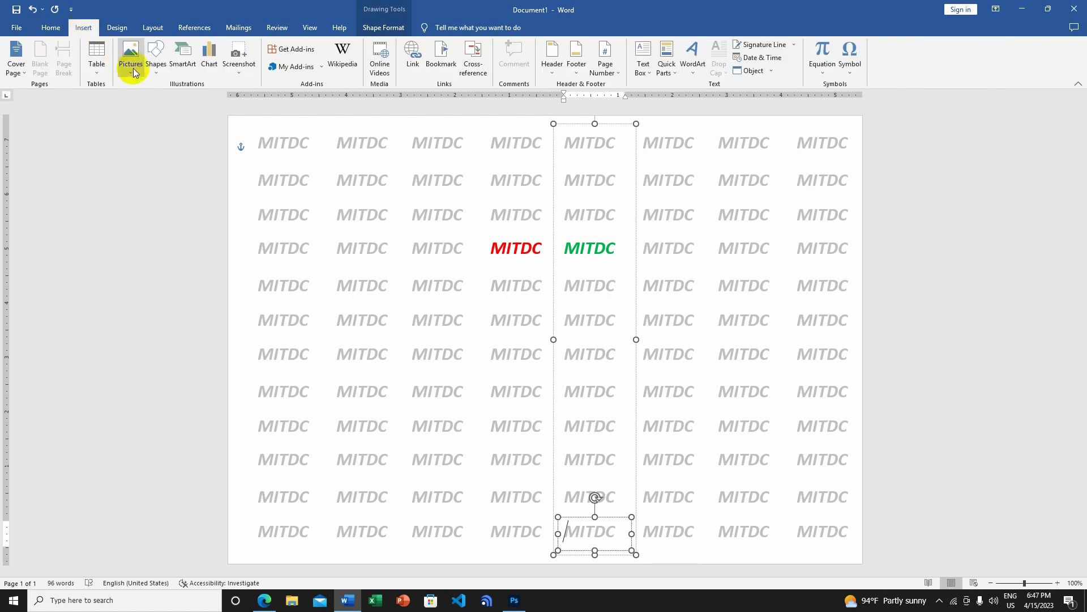
click(132, 74)
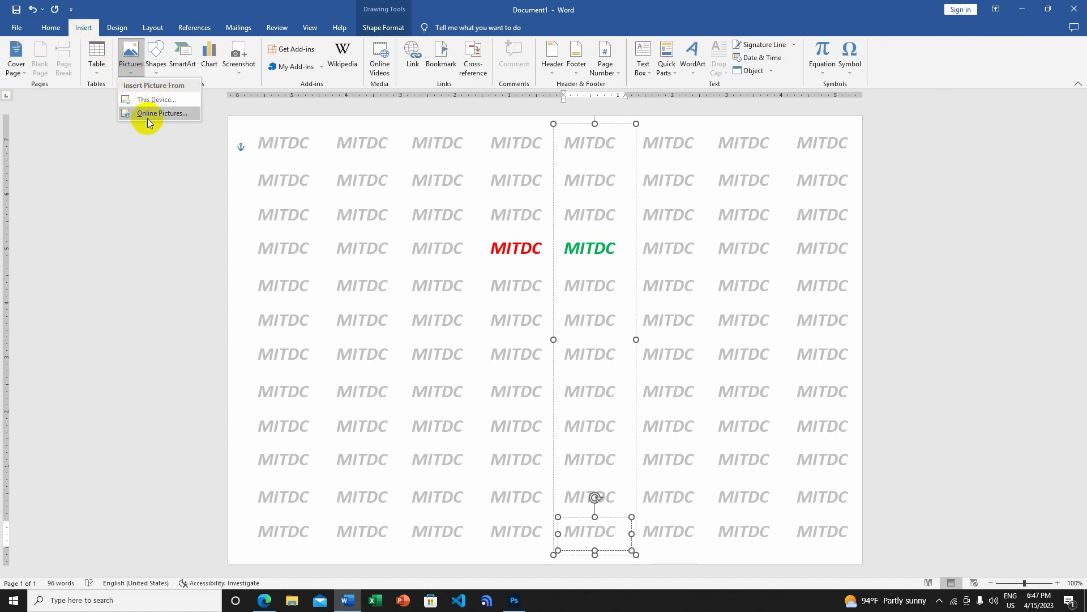
click(158, 99)
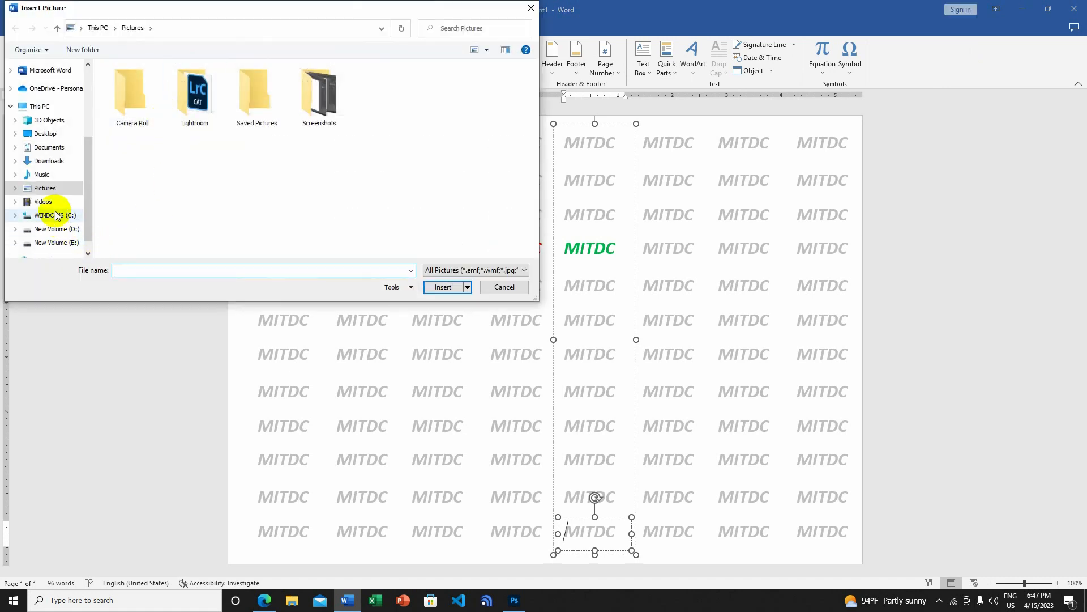
click(45, 133)
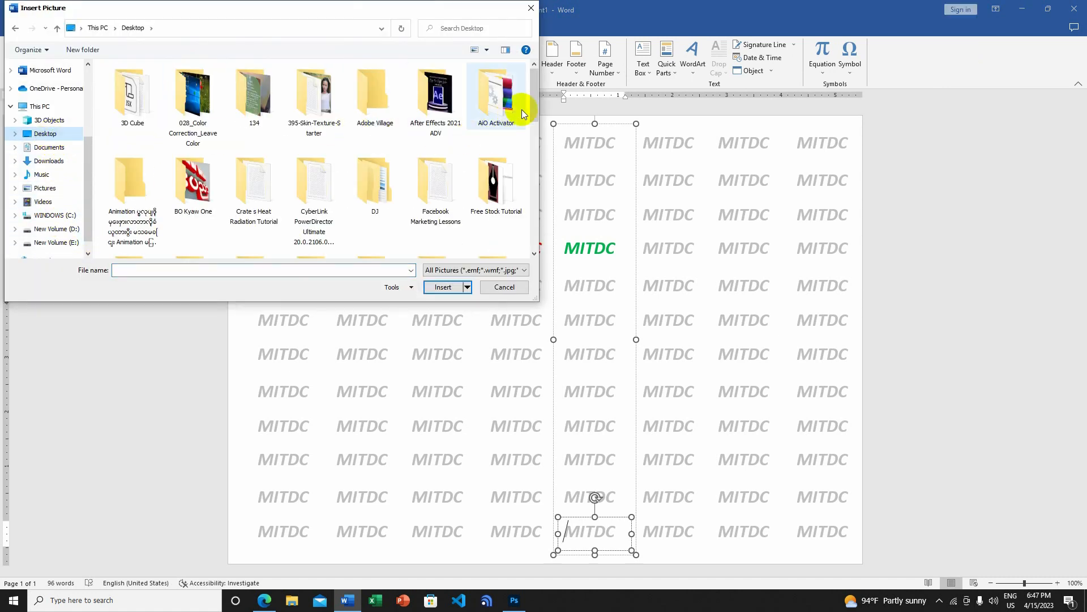
drag(536, 103, 527, 212)
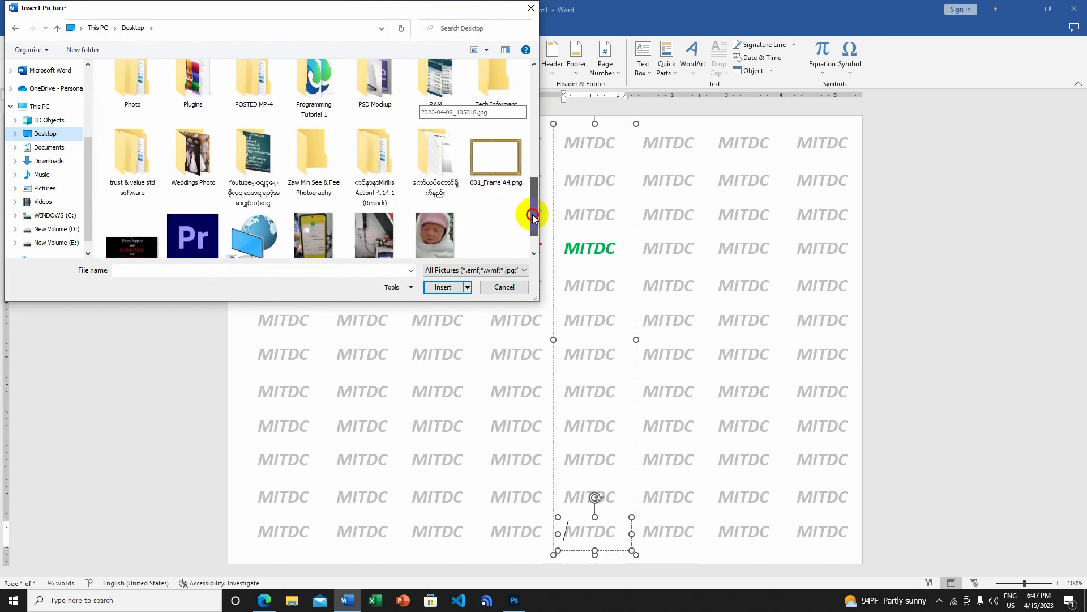
click(496, 165)
click(447, 286)
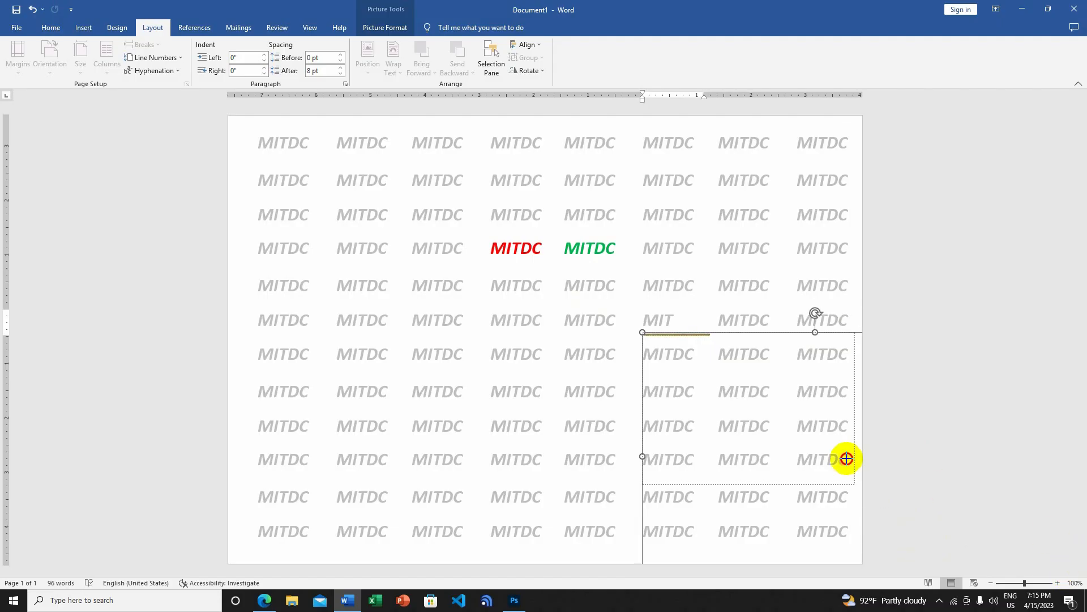
- Move the gold frame picture out of the text box to the page's upper-left margin corner and enlarge it to about 10 inches wide
drag(846, 458, 826, 461)
drag(699, 334, 693, 308)
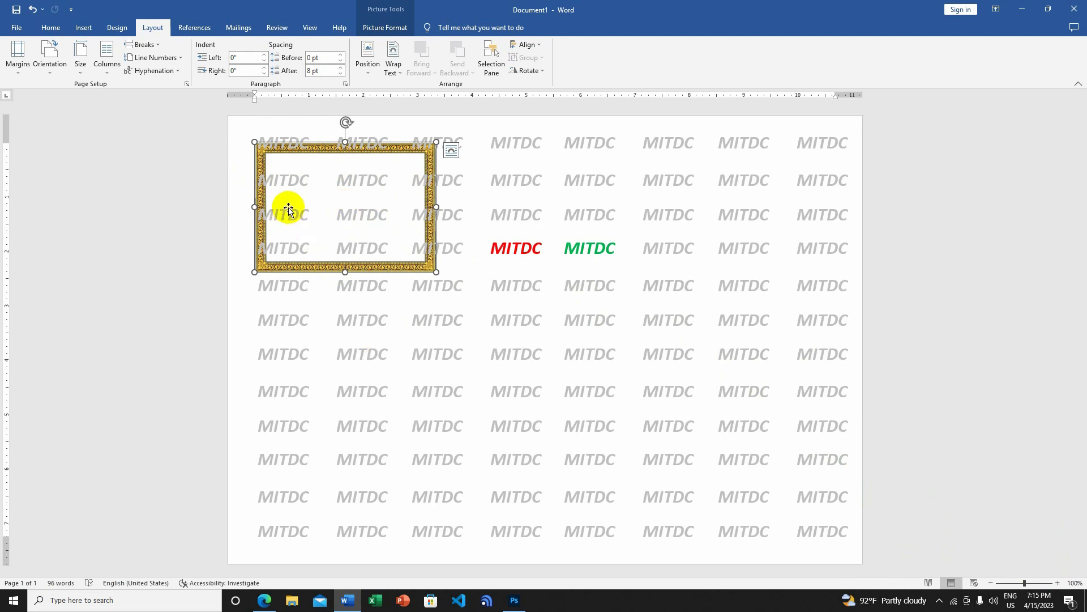
drag(436, 272, 622, 342)
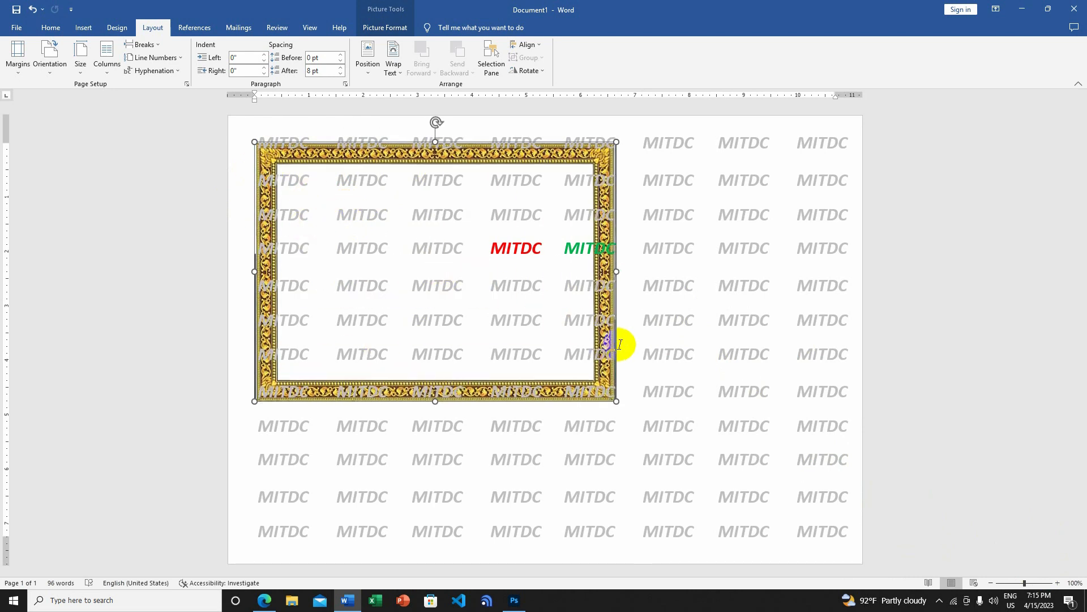
drag(617, 400, 795, 530)
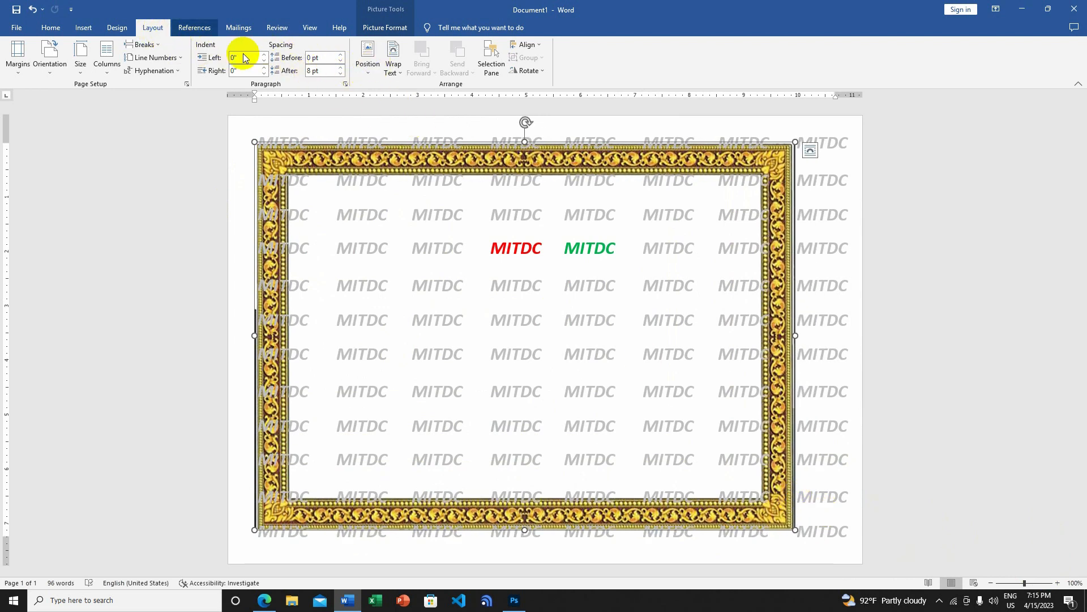
- Position the gold frame picture in the middle center of the page with text wrapping and bring it forward
click(369, 76)
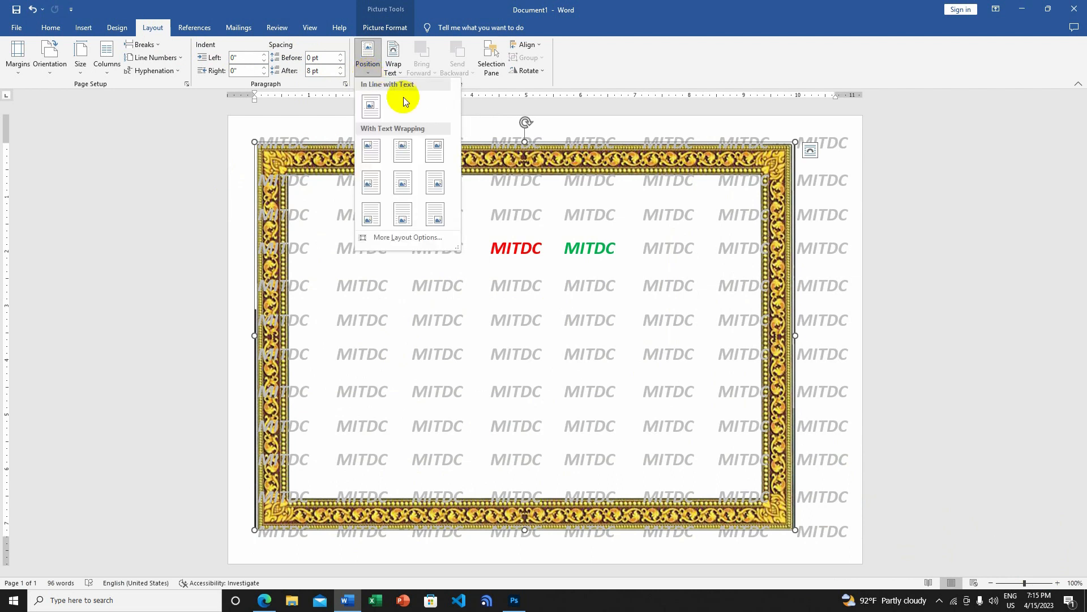
click(405, 182)
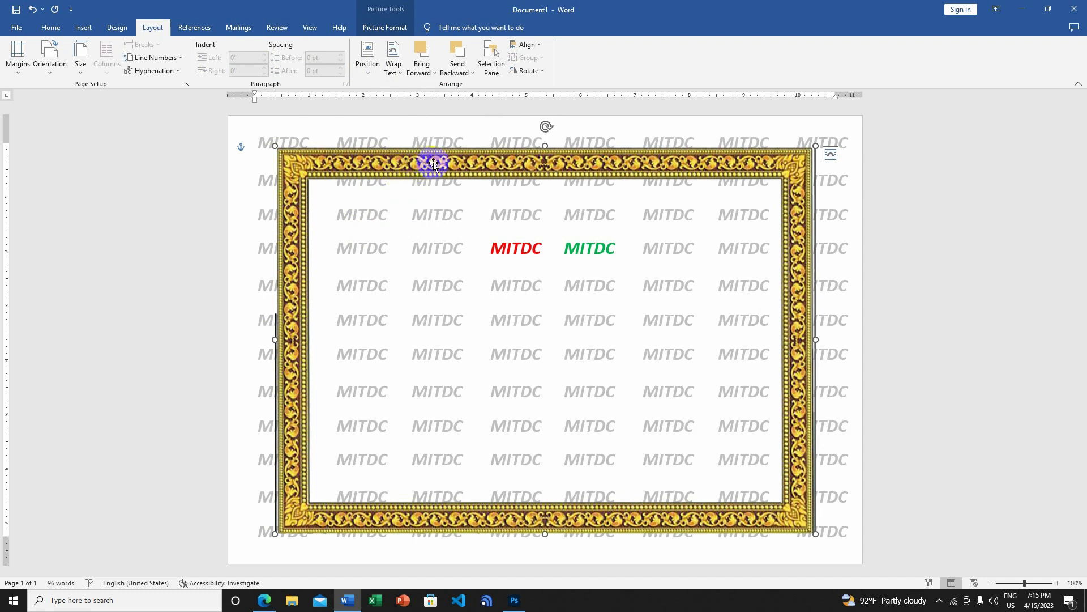
click(422, 70)
click(428, 100)
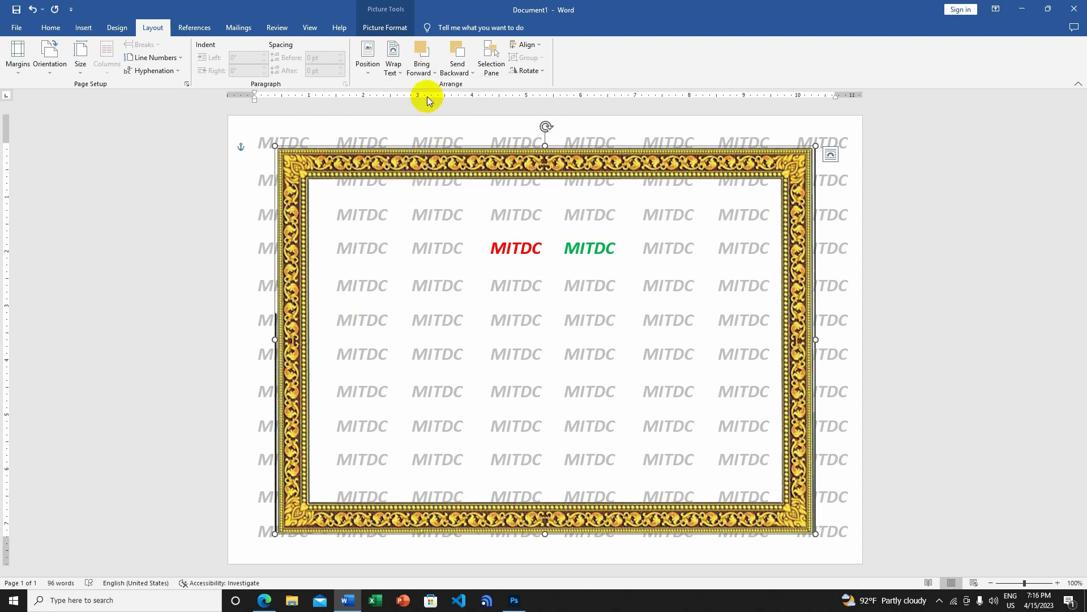
- Enlarge the gold frame picture to cover the full page, stretching its sides out to the page edges
drag(275, 147, 248, 131)
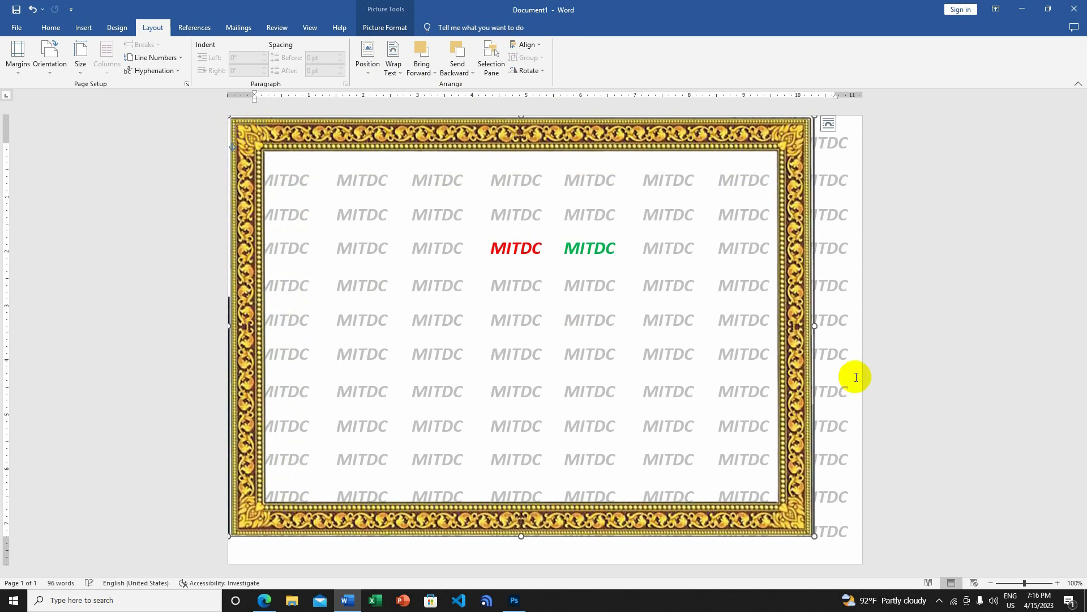
drag(814, 536, 855, 563)
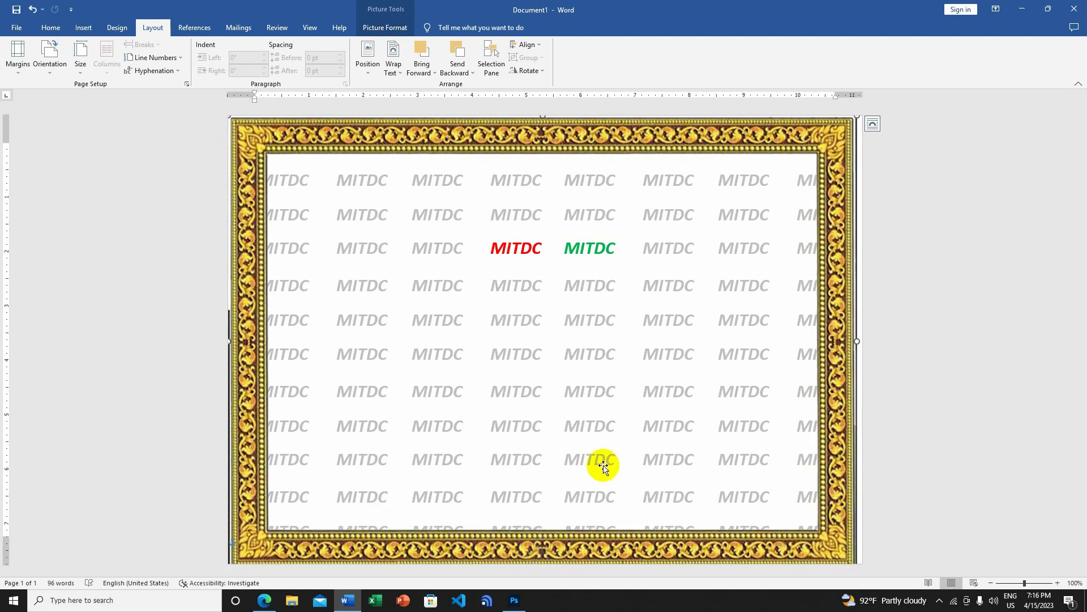
drag(858, 340, 864, 338)
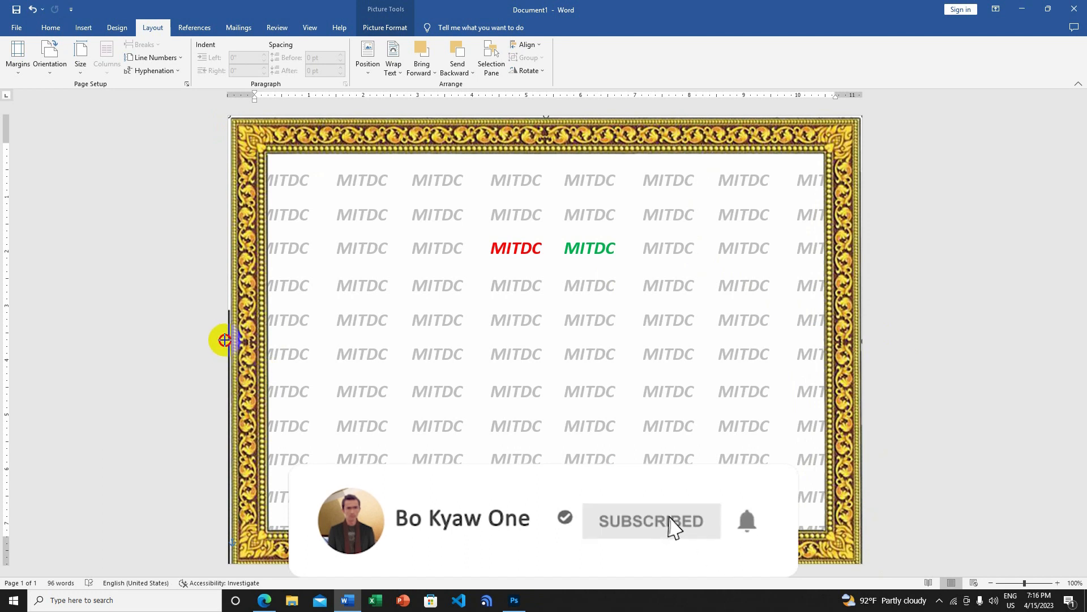
drag(224, 340, 220, 340)
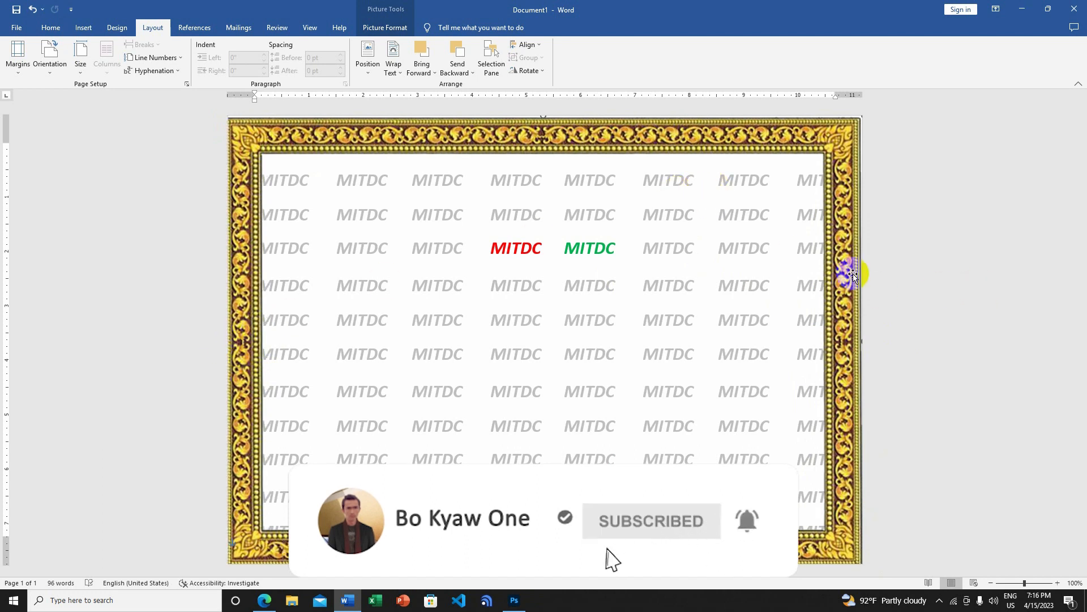
- Nudge the gold frame picture slightly so its upper edge lines up with the page's upper edge
click(409, 137)
drag(409, 137, 406, 136)
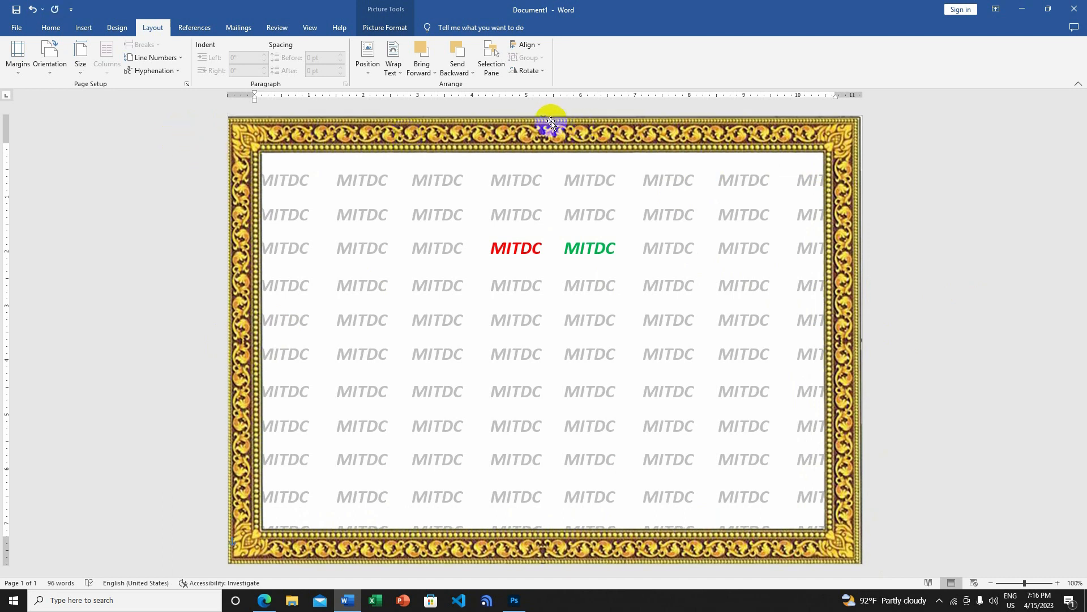
drag(548, 125, 548, 128)
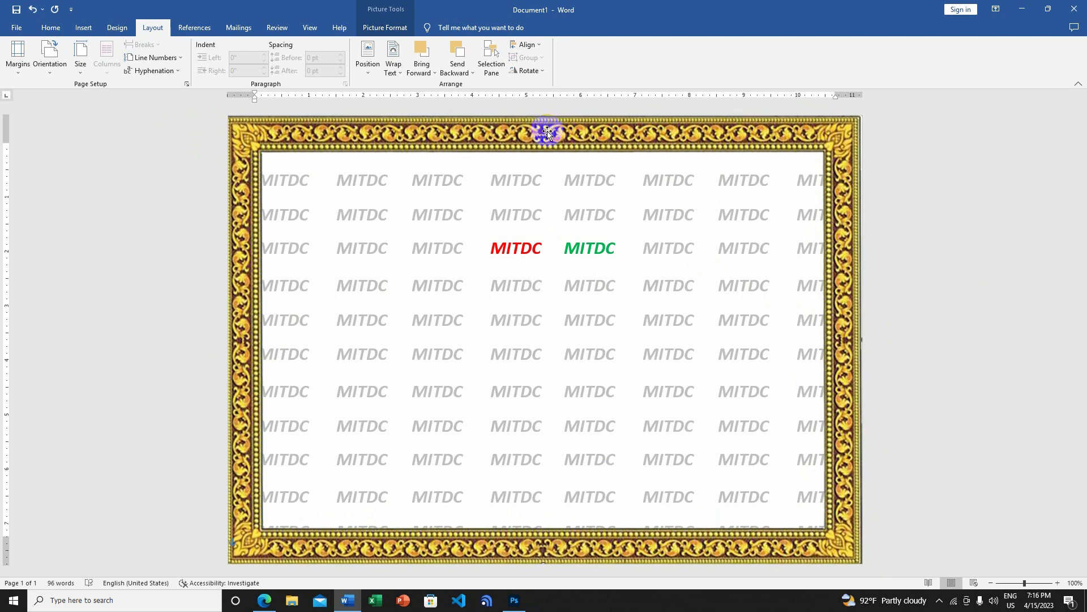
drag(547, 134, 547, 135)
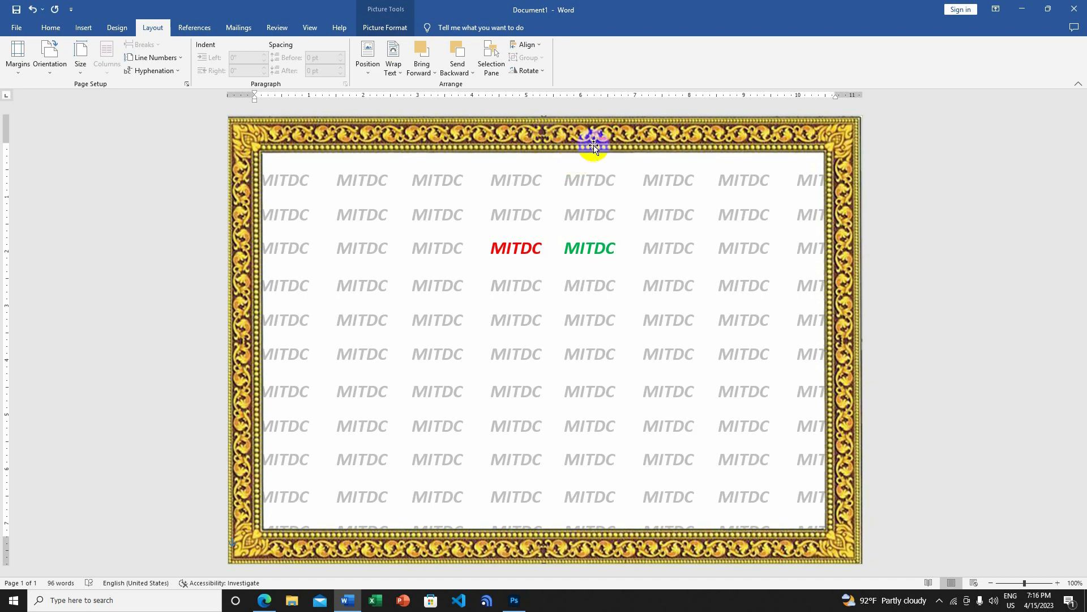
click(886, 191)
click(712, 129)
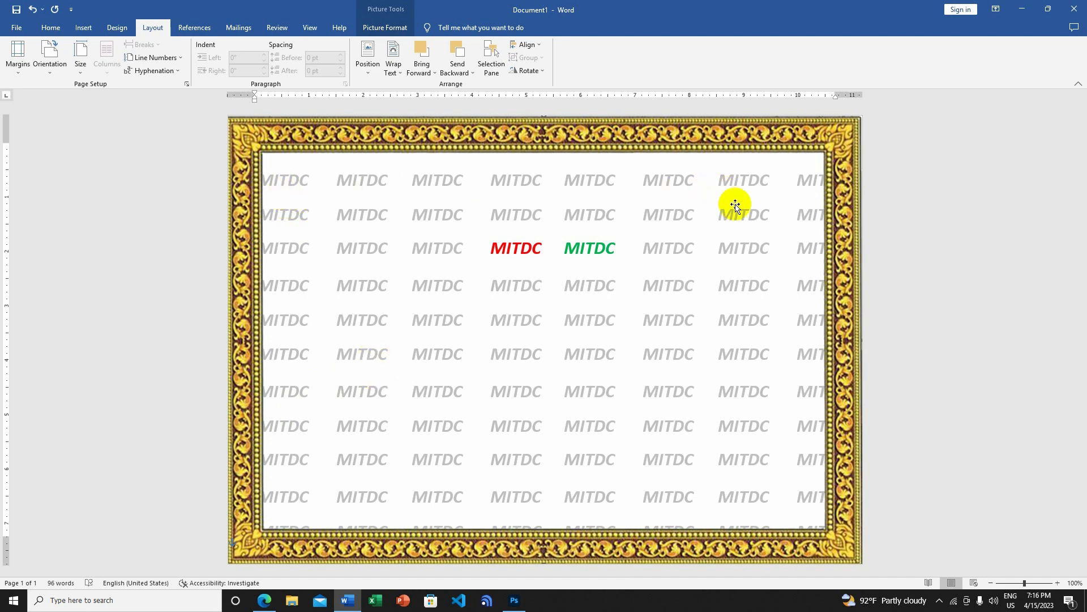
click(256, 136)
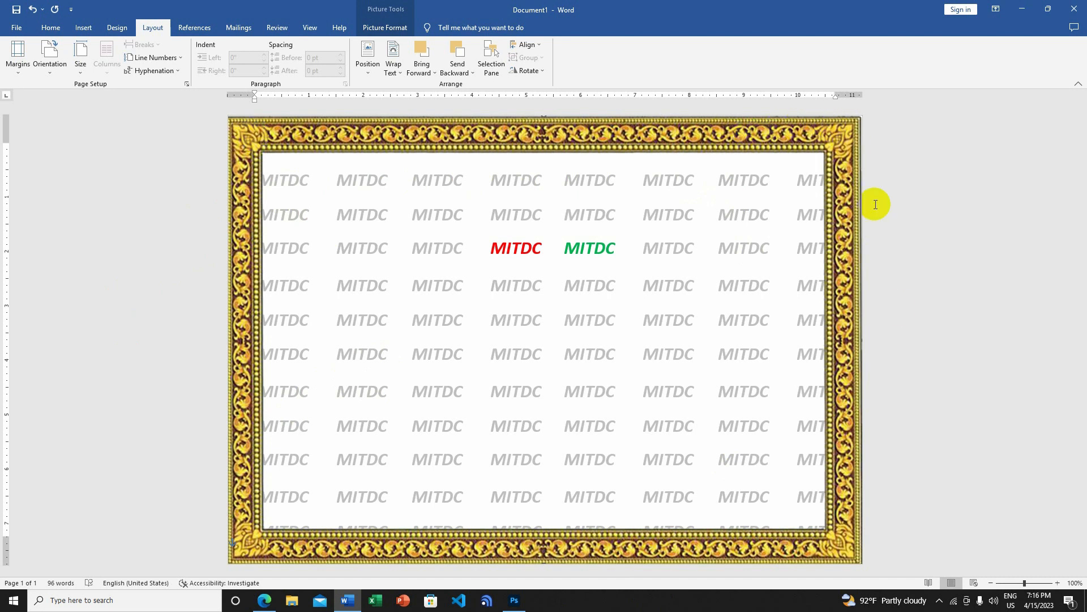
click(256, 179)
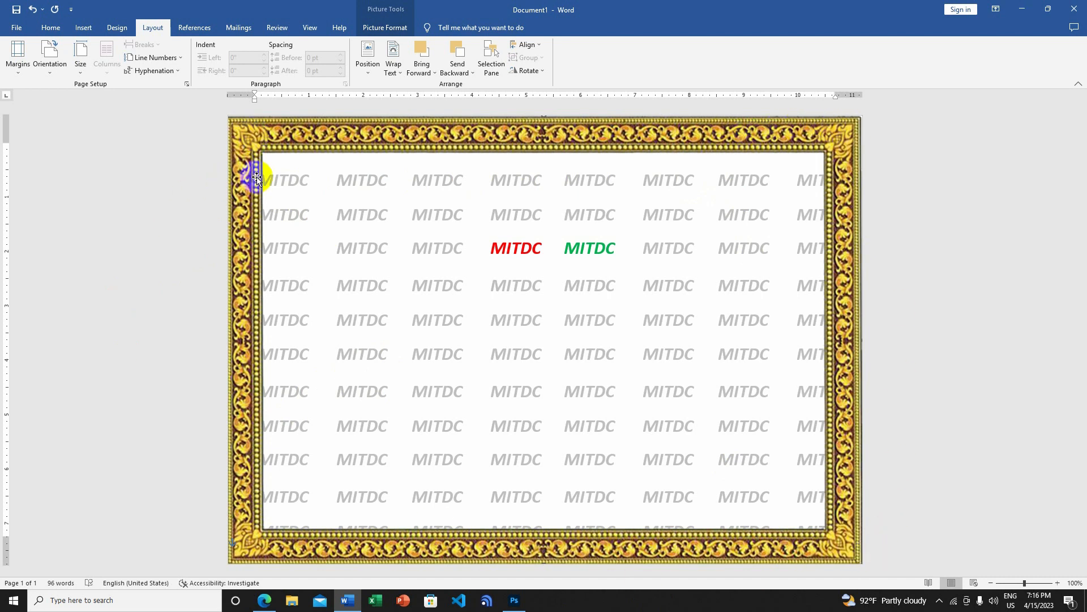
click(412, 140)
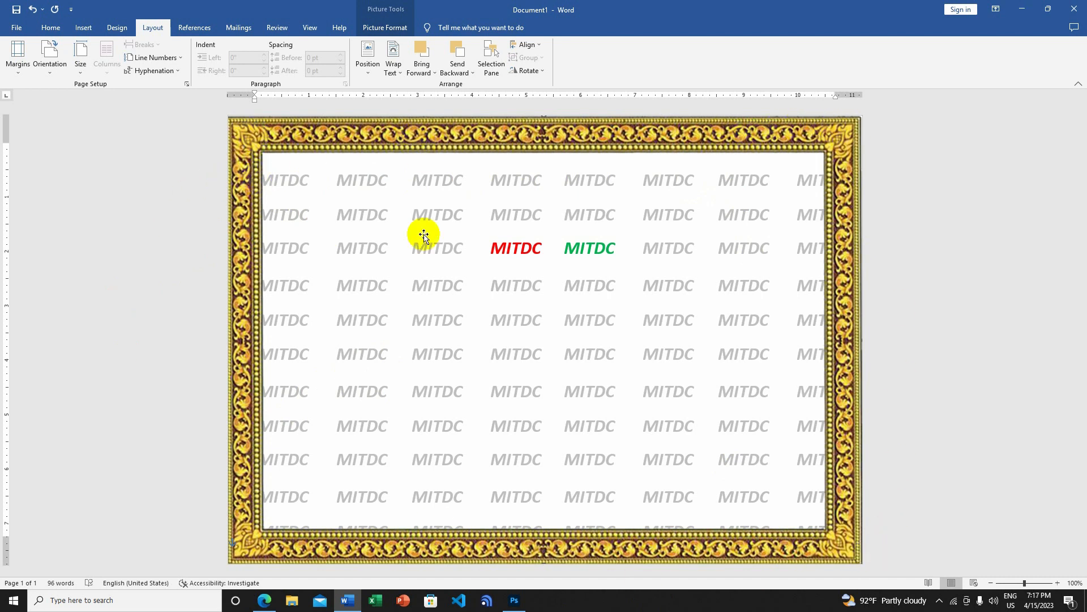